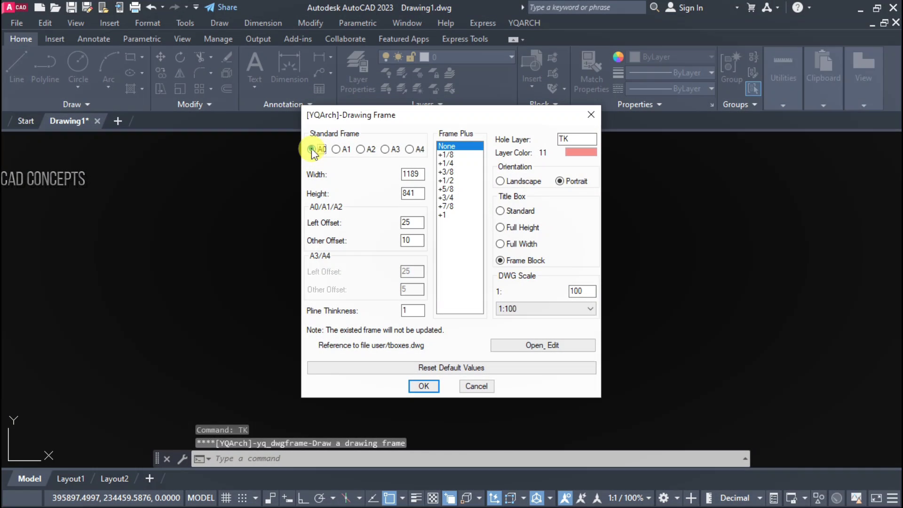
- Insert an A0 landscape drawing frame with the Frame Block title box, left offset 15 and polyline thickness 5
click(502, 181)
click(501, 260)
click(405, 223)
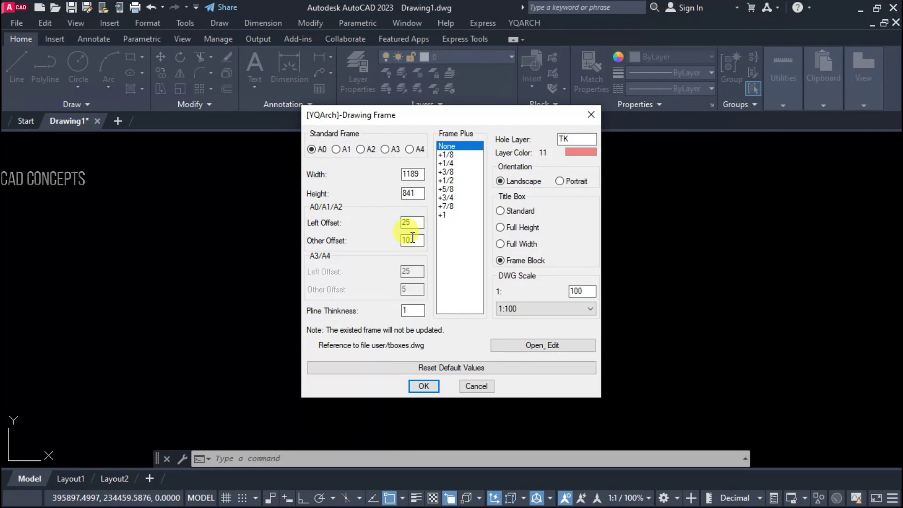
key(BackSpace)
text(1)
click(423, 385)
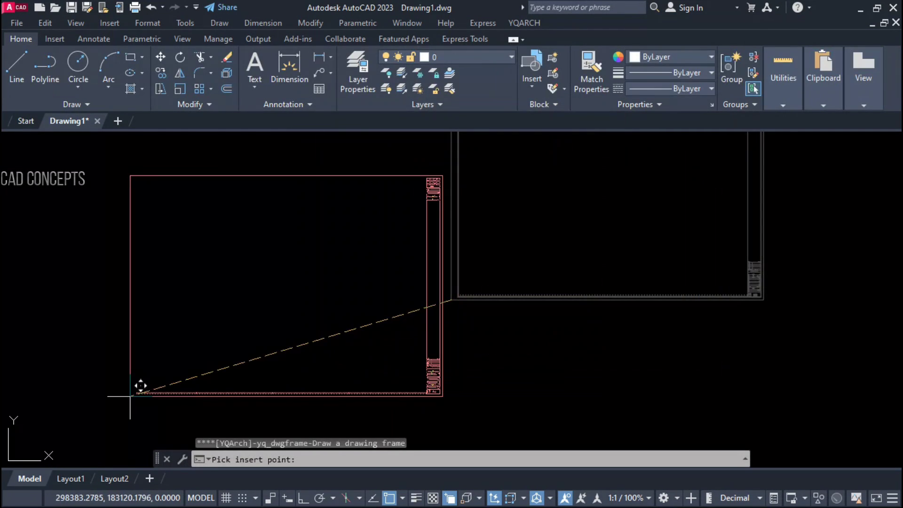
- Insert an A1 landscape drawing frame with the Frame Block title box beside the A0 frame
click(336, 149)
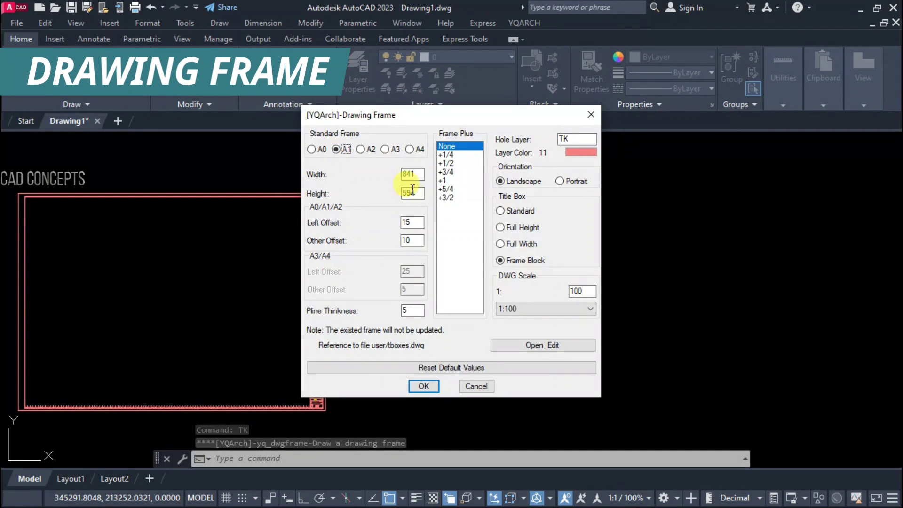
click(502, 261)
click(423, 386)
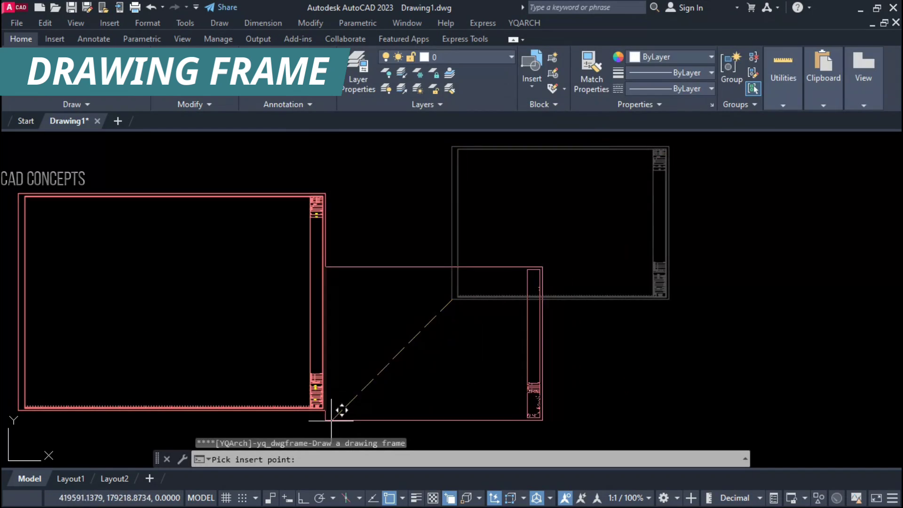
click(347, 426)
- Insert the A2, A3 and A4 landscape drawing frames in a row to the right of the A1 frame
key(Return)
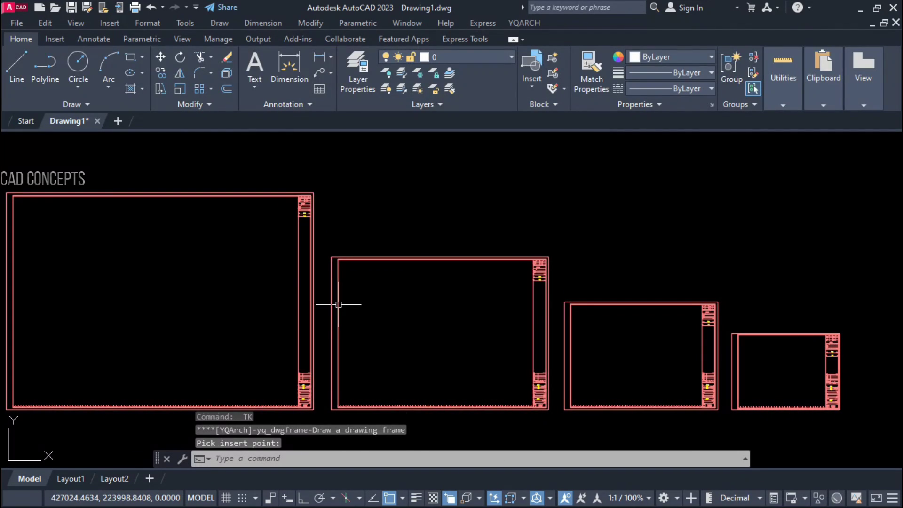
key(Return)
click(407, 149)
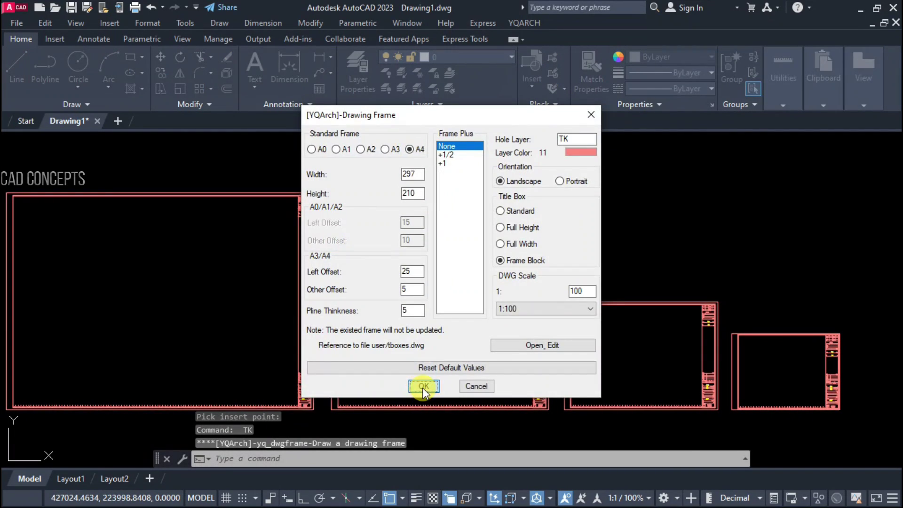
click(422, 387)
click(849, 410)
- Insert an A0 portrait drawing frame below the landscape A0 frame
scroll(629, 348, down, 2)
text(z w)
click(224, 392)
click(852, 245)
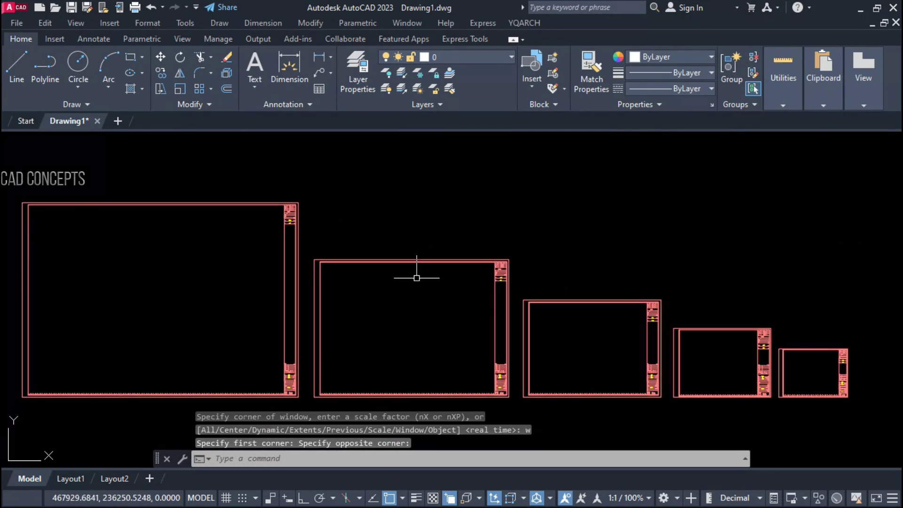
middle_drag(401, 332, 397, 270)
scroll(400, 186, down, 2)
text(tk)
key(Return)
click(575, 184)
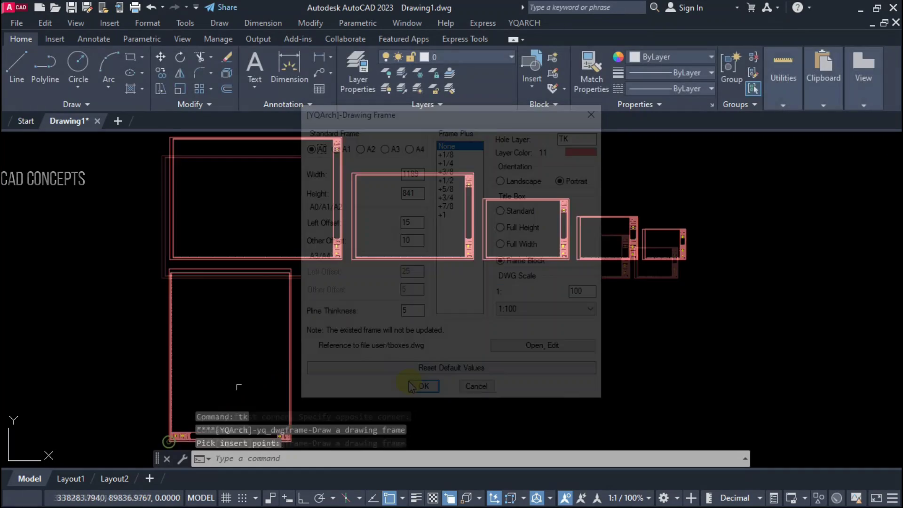
click(423, 386)
- Insert the A1 and A2 portrait drawing frames in a row to the right of the portrait A0 frame
click(318, 411)
key(Return)
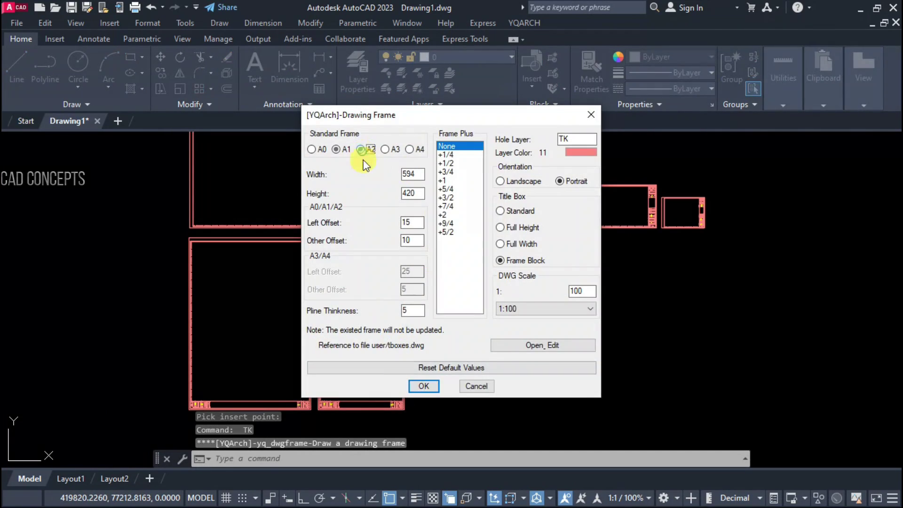
click(365, 149)
click(424, 386)
click(405, 410)
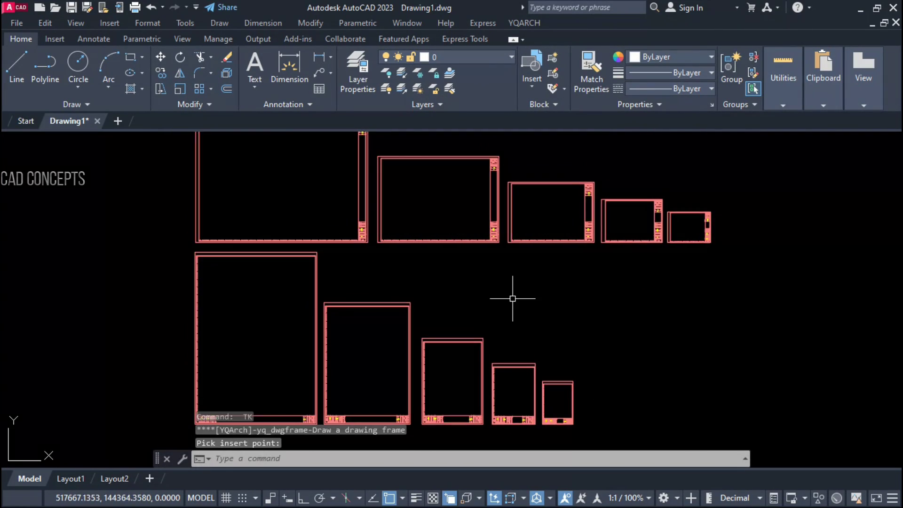
scroll(513, 299, down, 2)
text(z w)
click(299, 387)
click(643, 205)
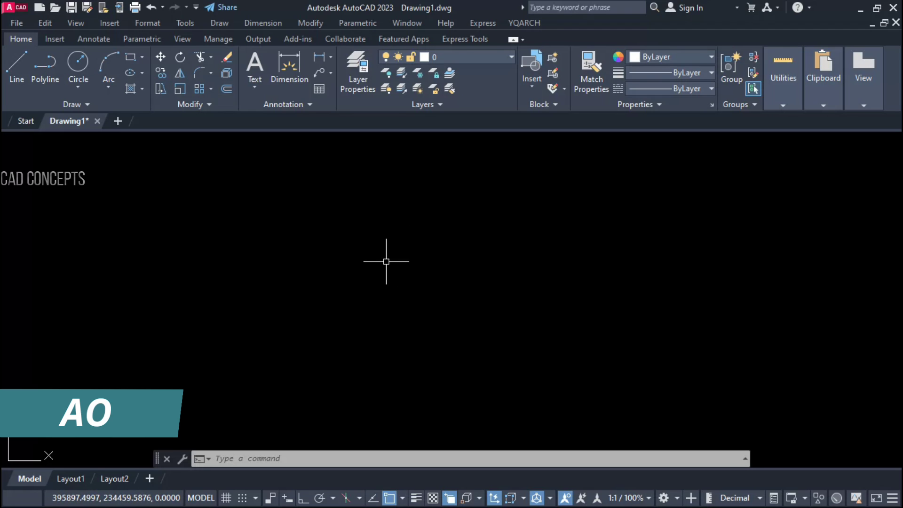
- Run TK and place an A0 landscape frame with the Frame Block title box, left offset 15 and polyline thickness 5
text(tk)
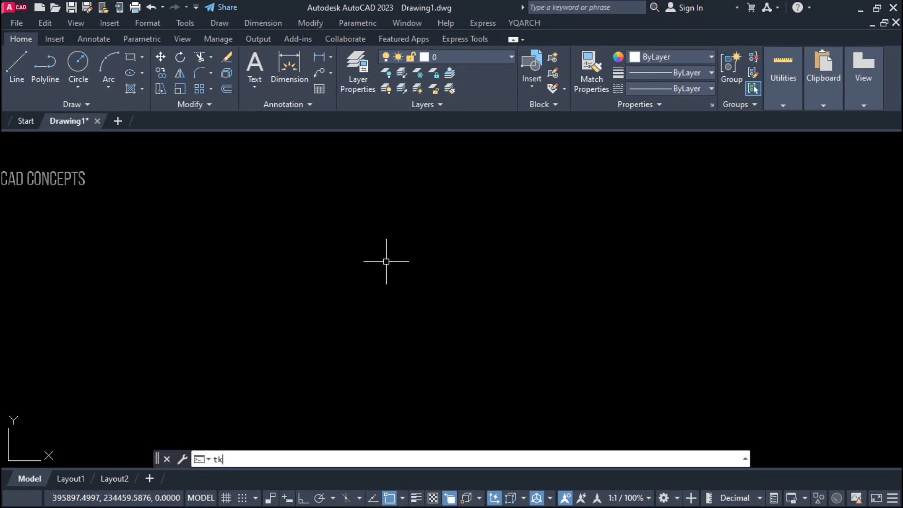
key(Return)
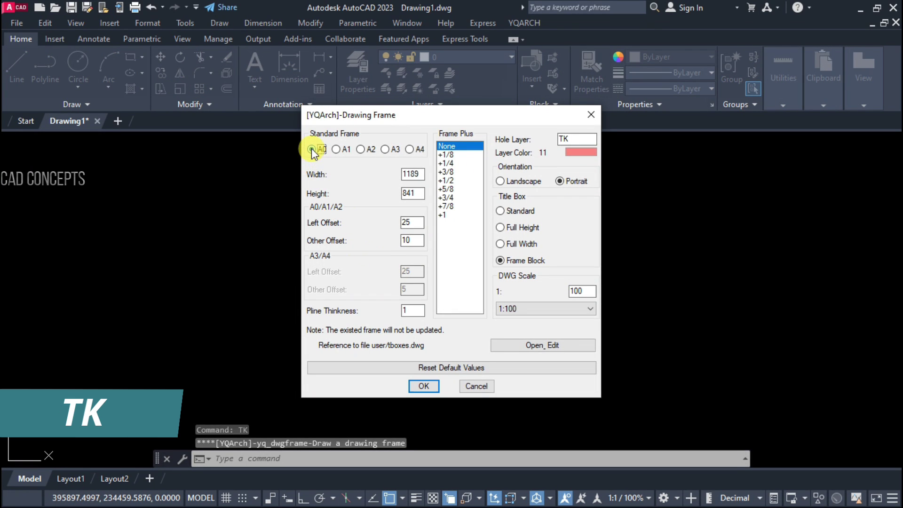
click(503, 182)
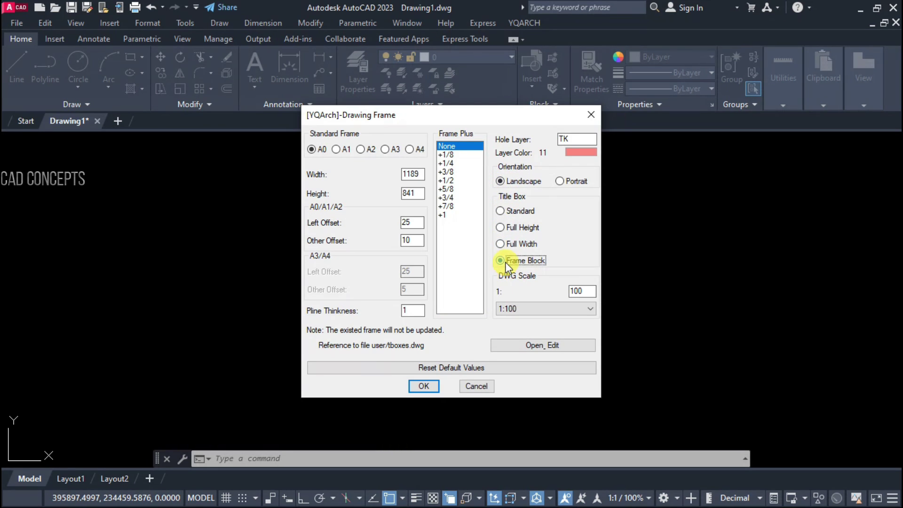
double_click(411, 221)
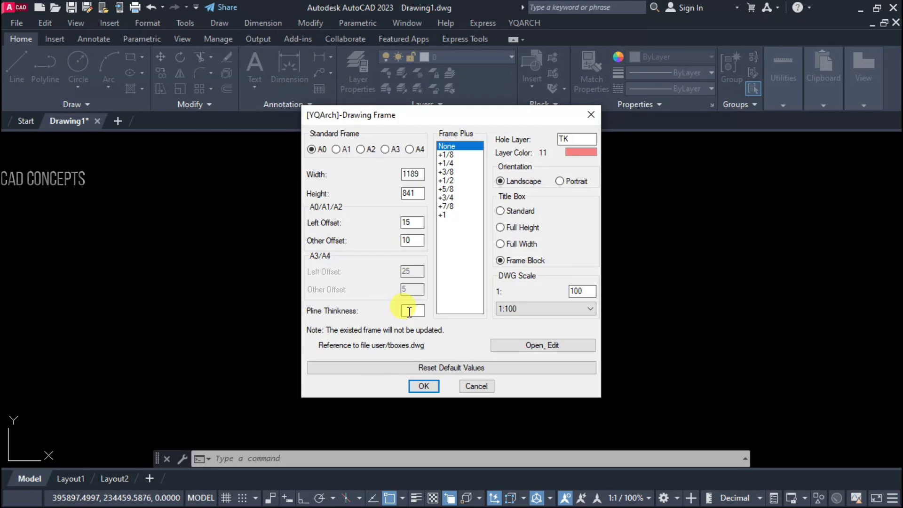
click(423, 385)
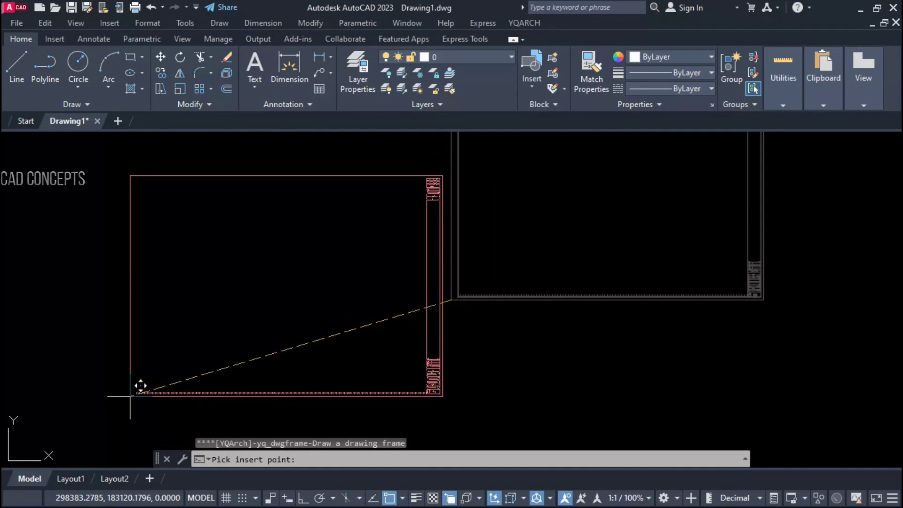
click(130, 396)
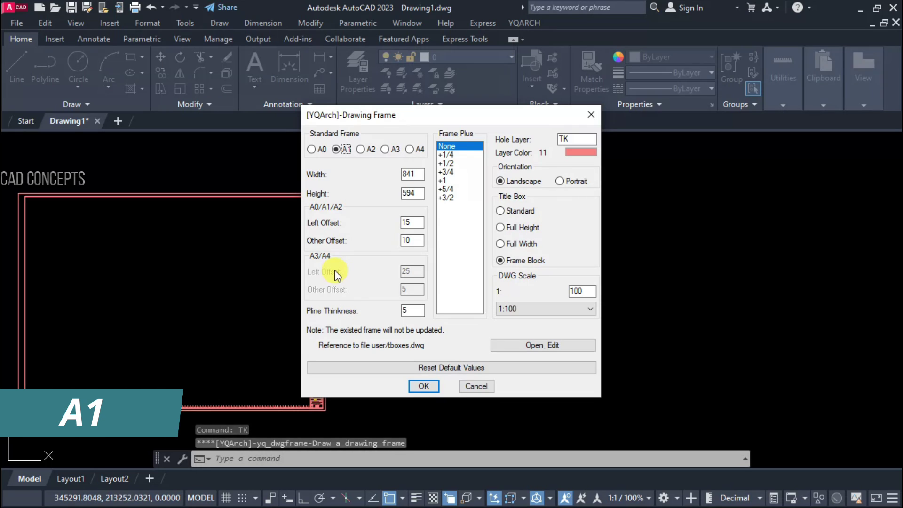
- Place an A1 landscape frame with the Frame Block title box to the right of the A0 frame, aligned along the bottom edge
click(501, 261)
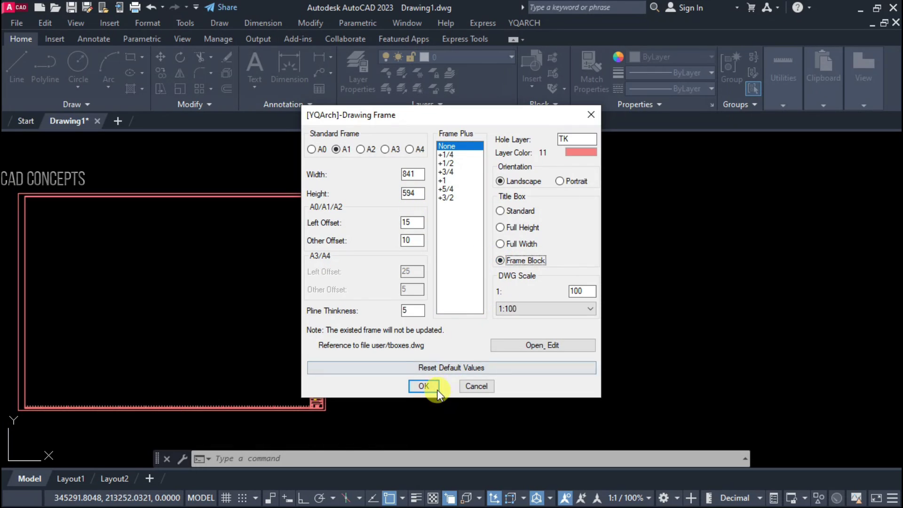
click(424, 386)
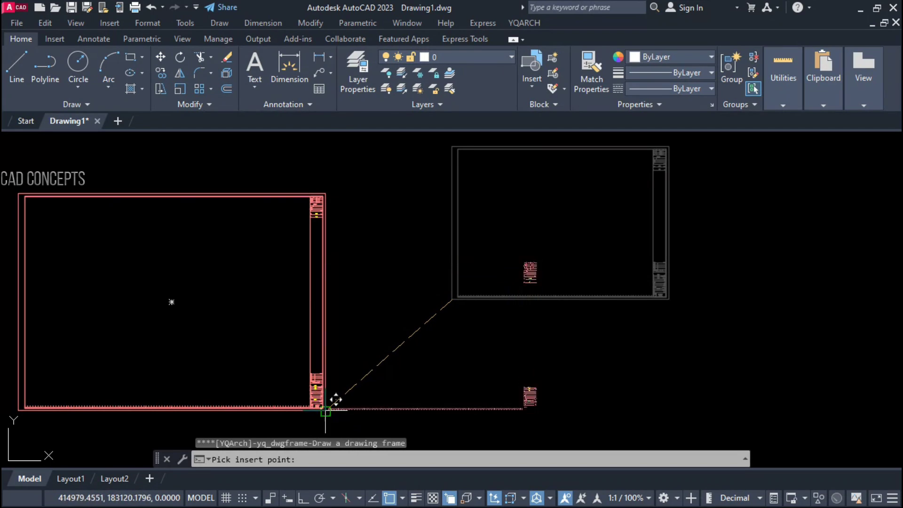
click(344, 410)
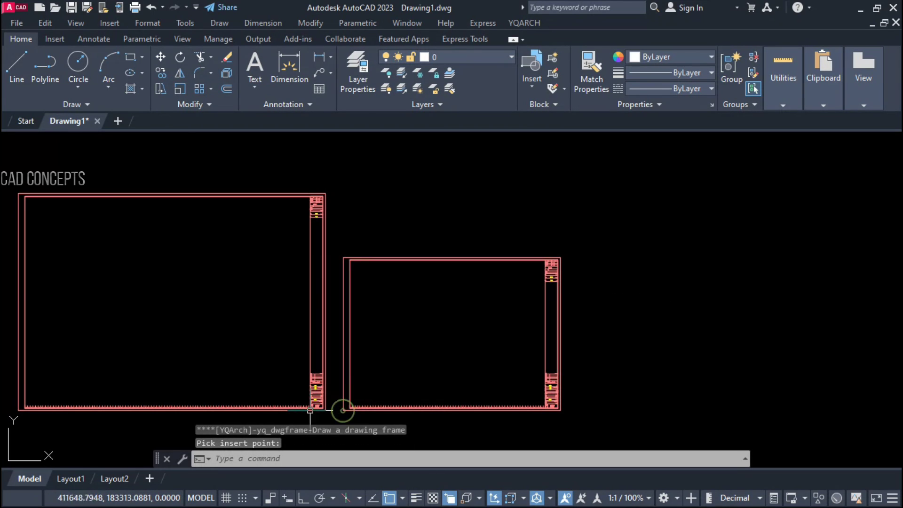
- Place an A2 landscape frame to the right of the A1 frame, aligned along the bottom edge
key(space)
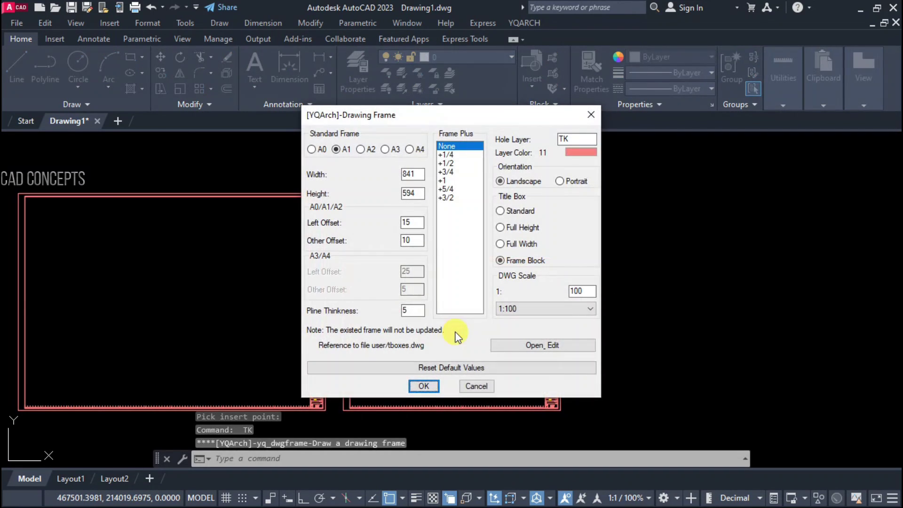
click(367, 153)
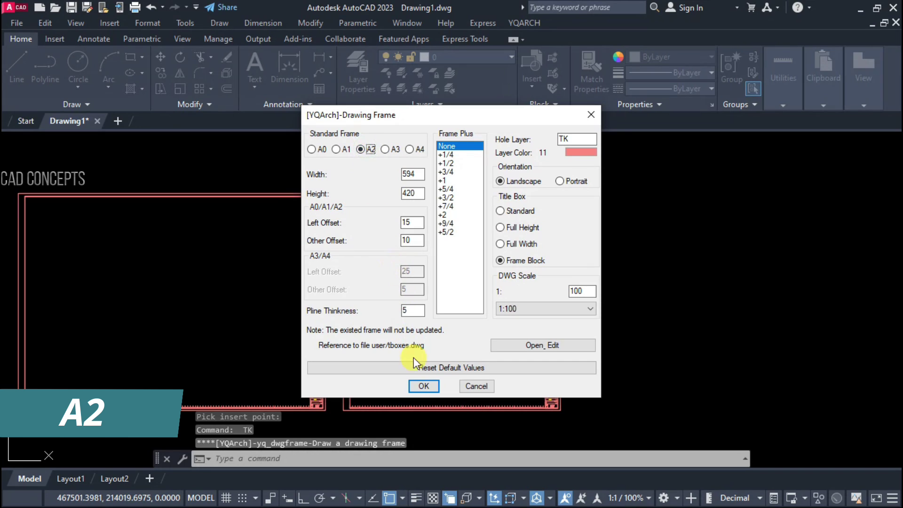
click(421, 387)
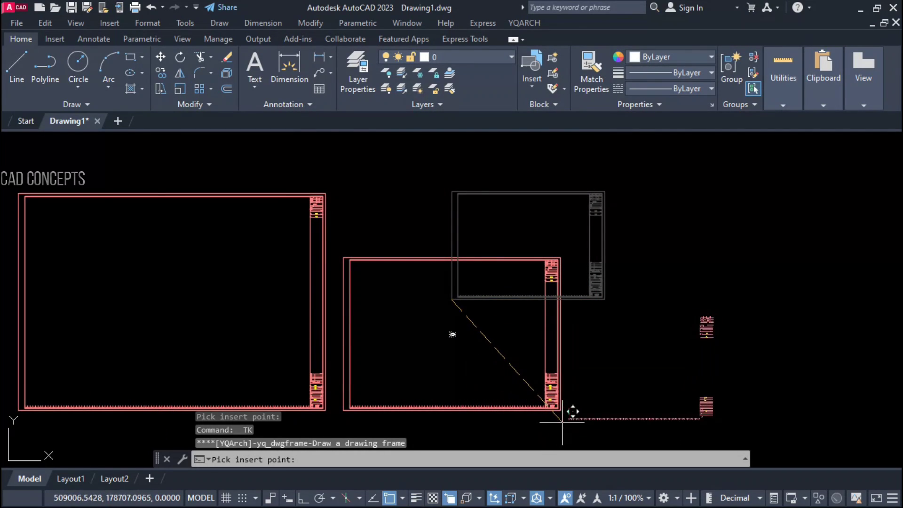
click(577, 411)
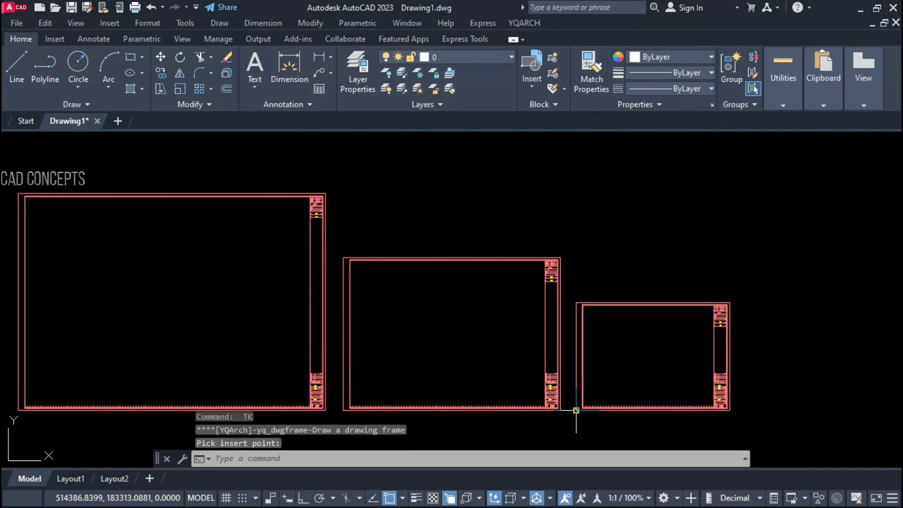
- Place an A3 landscape frame to the right of the A2 frame, aligned along the bottom edge
key(Return)
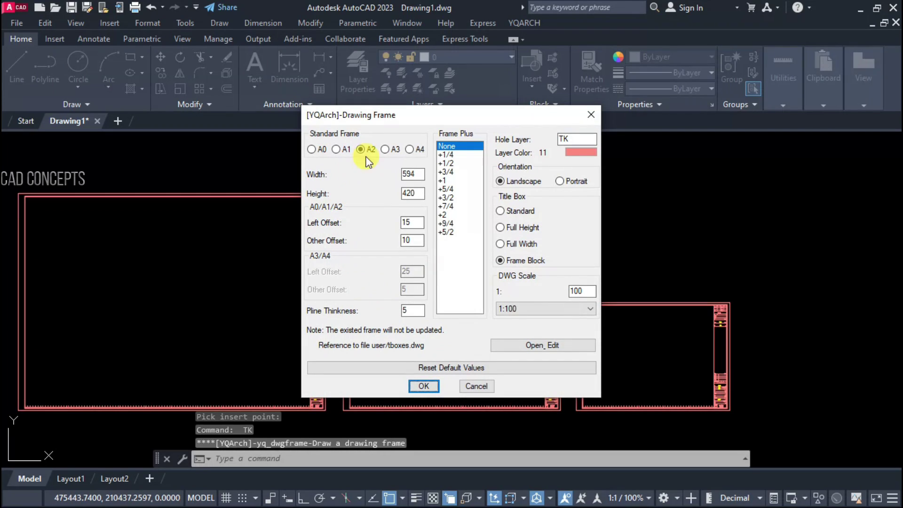
click(385, 150)
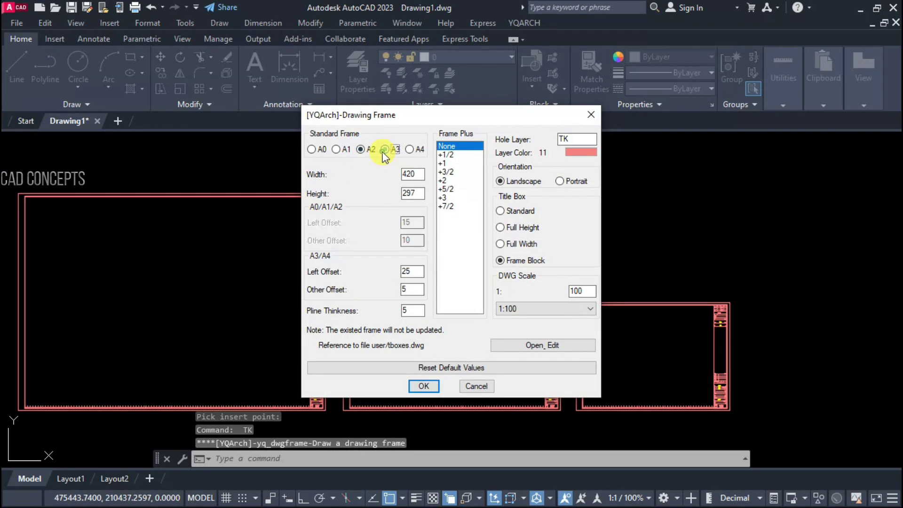
click(412, 385)
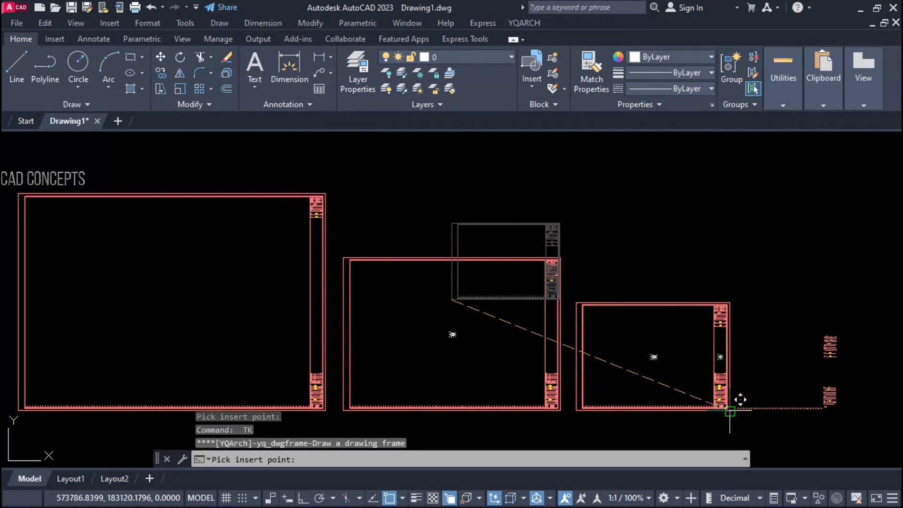
click(745, 410)
- Place an A4 landscape frame to the right of the A3 frame, aligned along the bottom edge
middle_drag(669, 382, 656, 381)
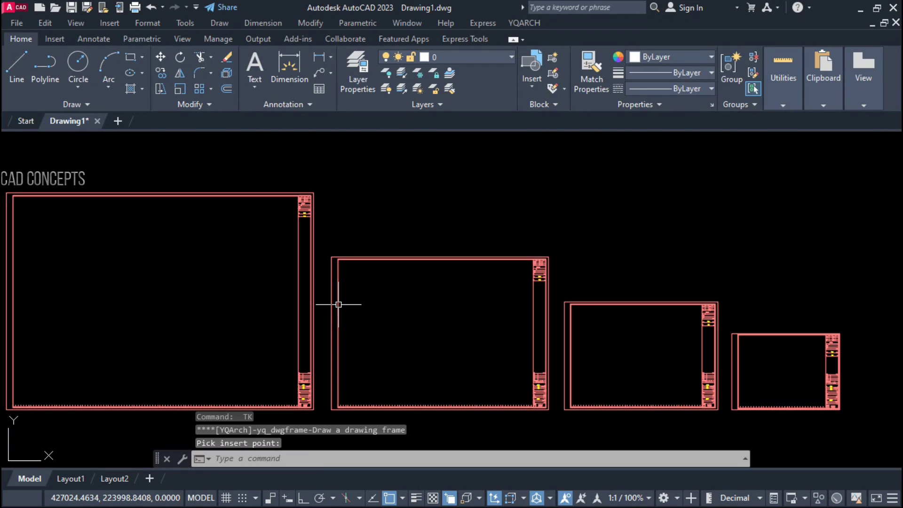
key(Return)
click(409, 149)
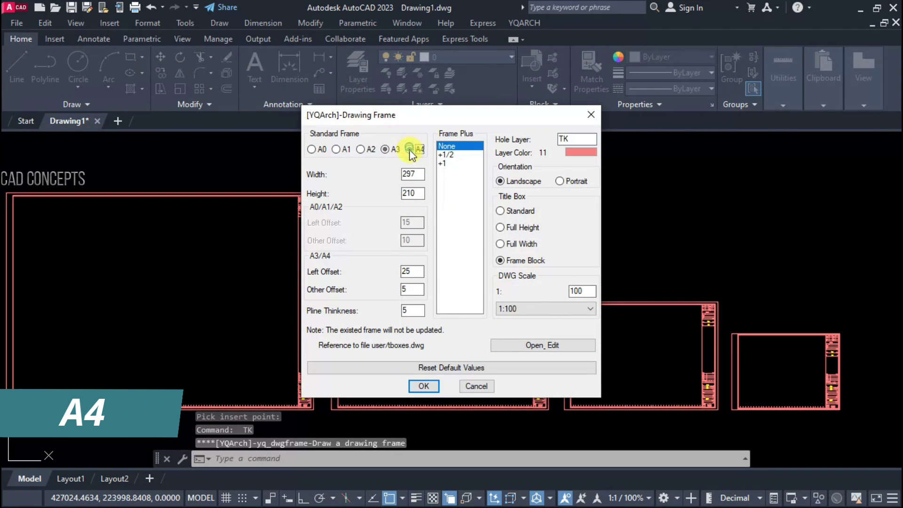
click(422, 387)
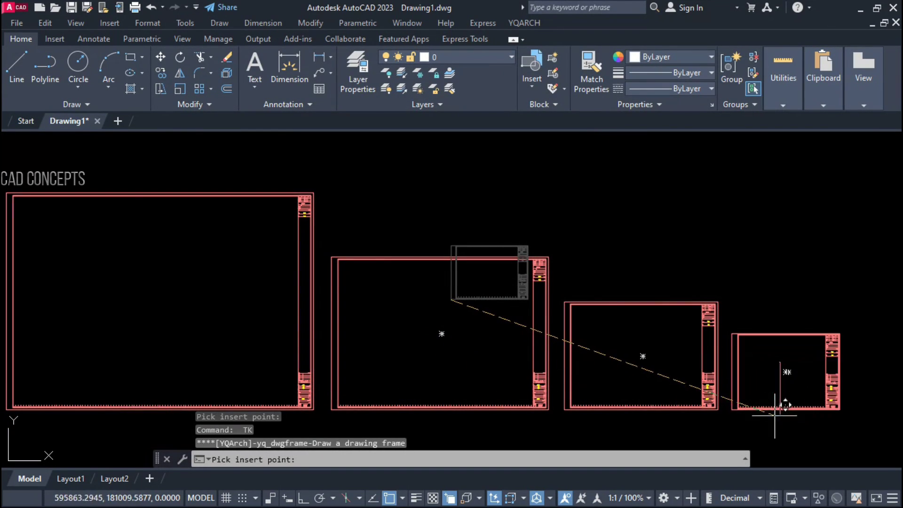
click(851, 409)
- Run TK and place an A0 portrait frame below the landscape A0 frame
scroll(629, 347, down, 2)
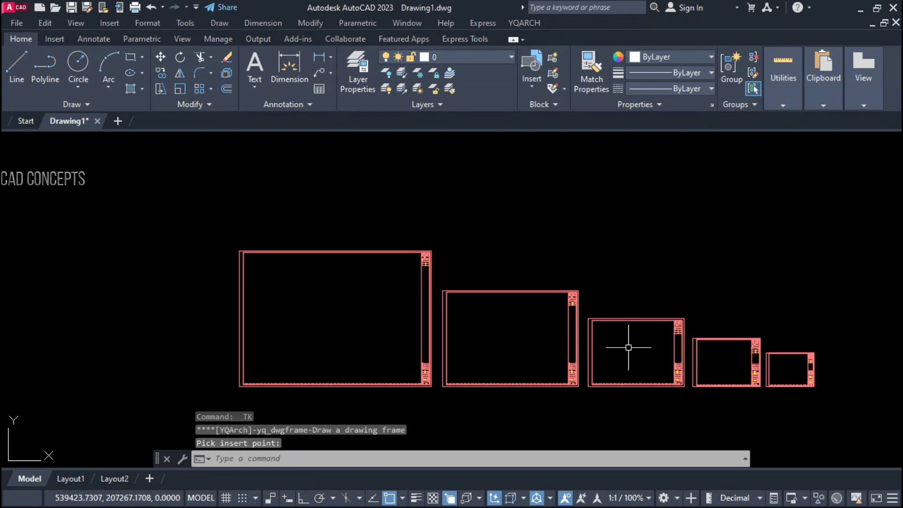
text(z)
key(Return)
text(w)
key(Return)
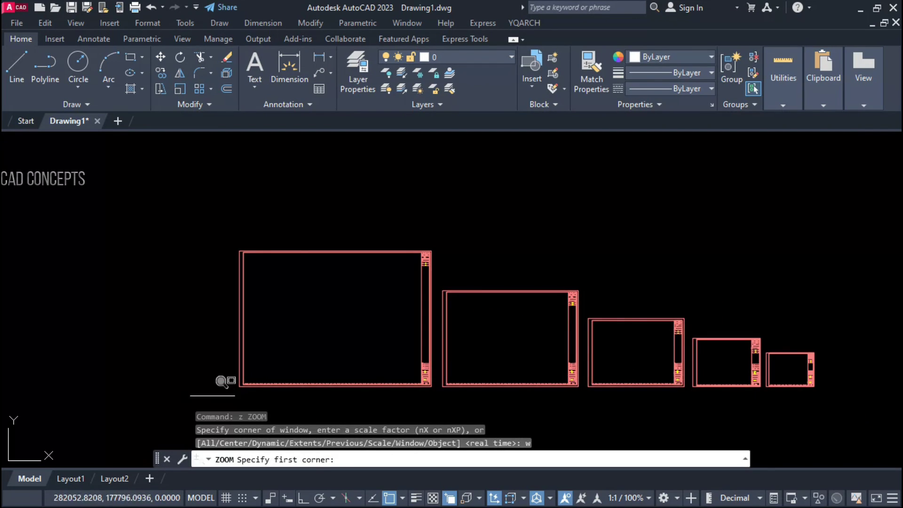
click(218, 394)
click(853, 244)
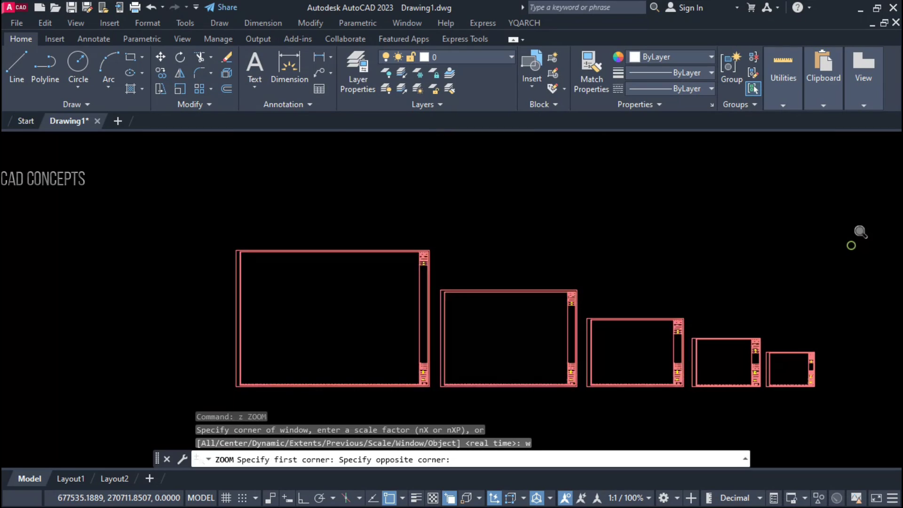
mouse_move(426, 322)
middle_down()
mouse_move(421, 252)
mouse_move(400, 268)
mouse_move(400, 242)
middle_up()
scroll(398, 271, down, 2)
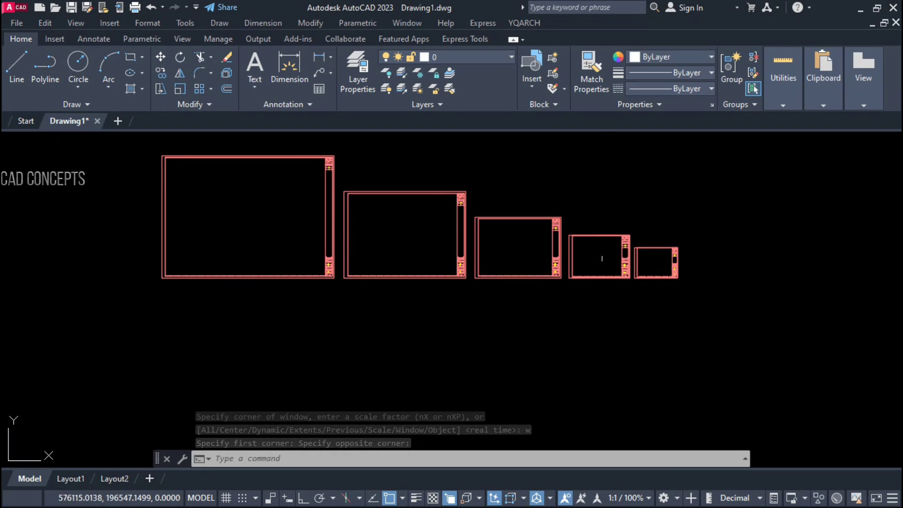
text(tk)
key(Return)
click(417, 331)
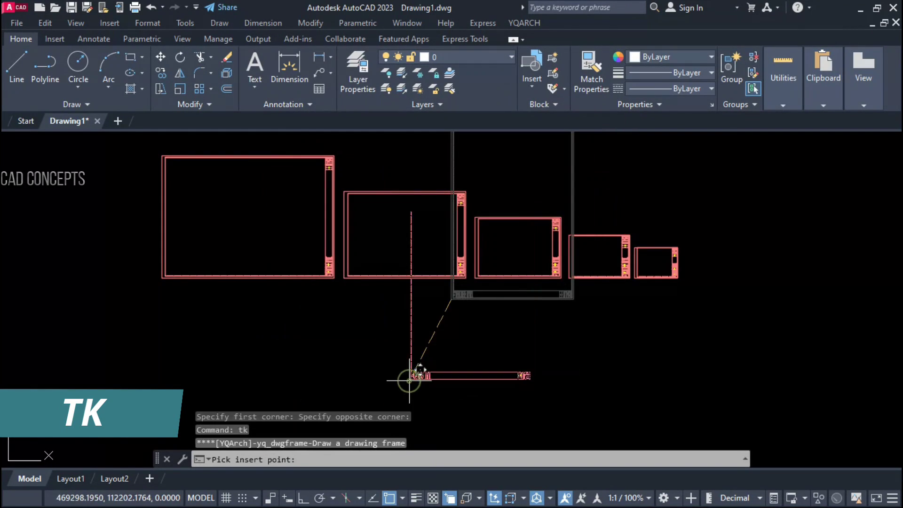
click(169, 441)
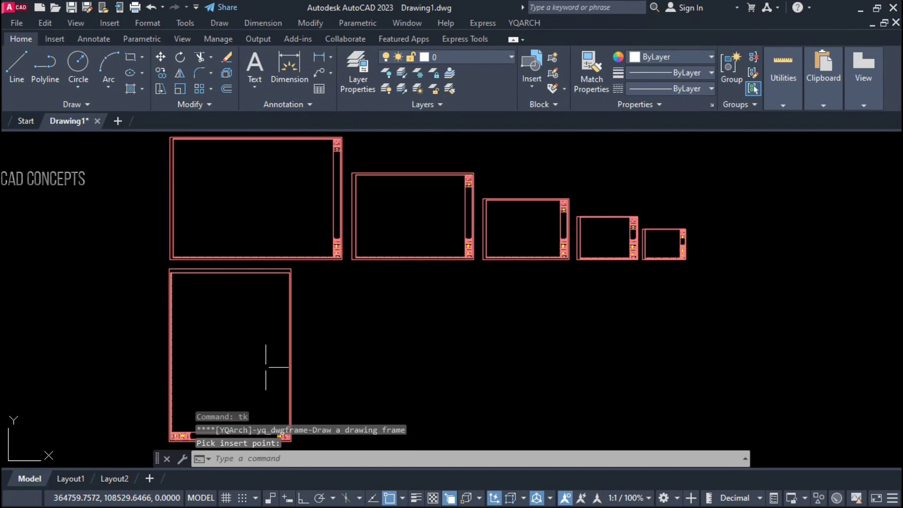
- Place an A1 portrait frame to the right of the A0 portrait frame, aligned along the bottom edge
key(Return)
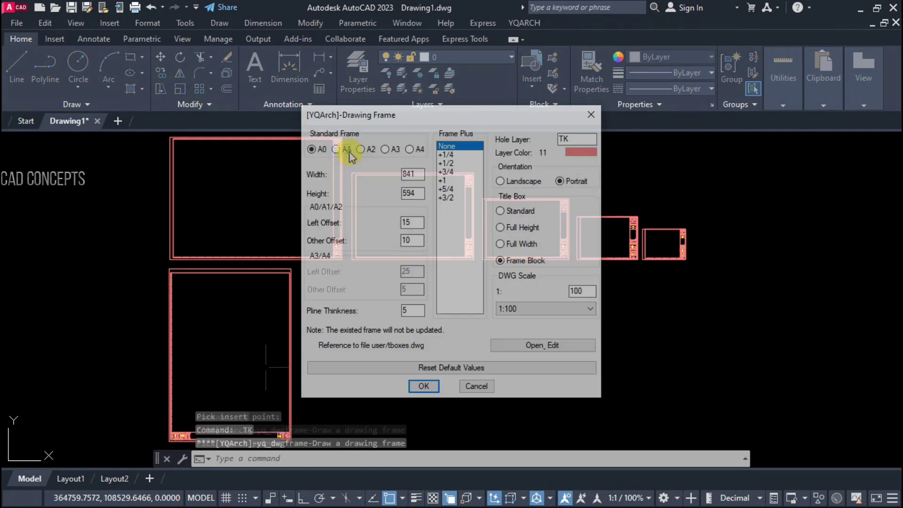
click(346, 149)
click(421, 386)
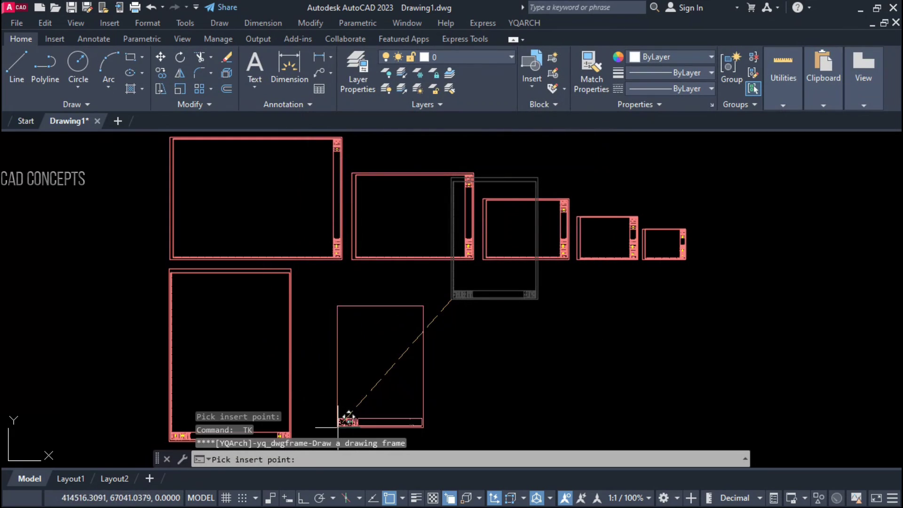
scroll(344, 401, down, 1)
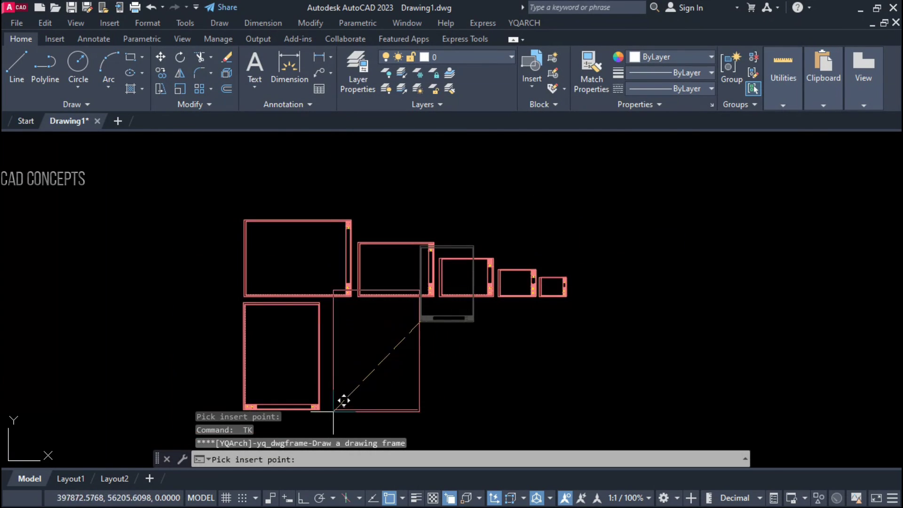
scroll(332, 404, up, 1)
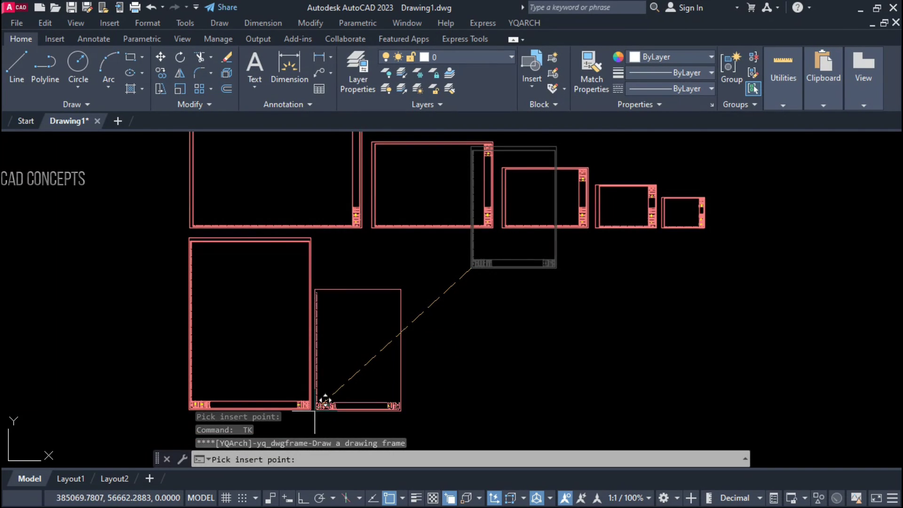
click(318, 410)
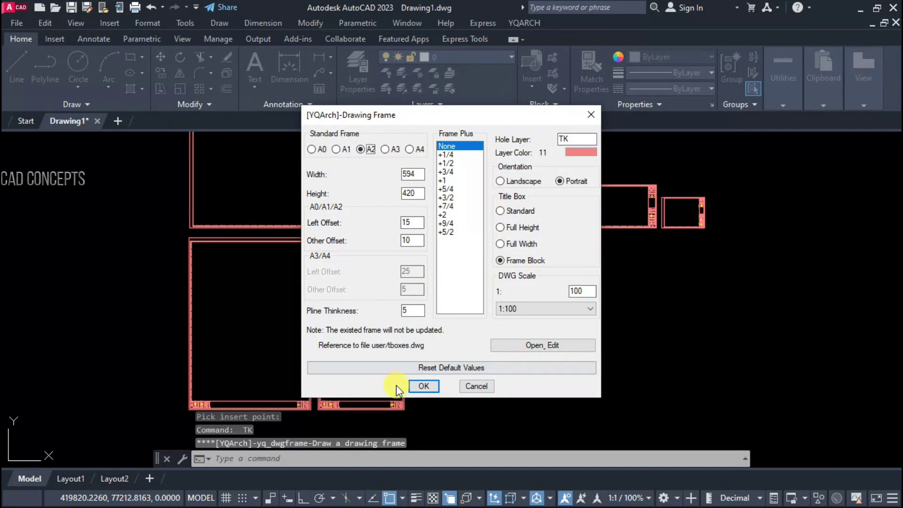
- Place A2 and A3 portrait frames in sequence to the right of the A1 portrait frame, aligned along the bottom edge
click(423, 386)
click(417, 410)
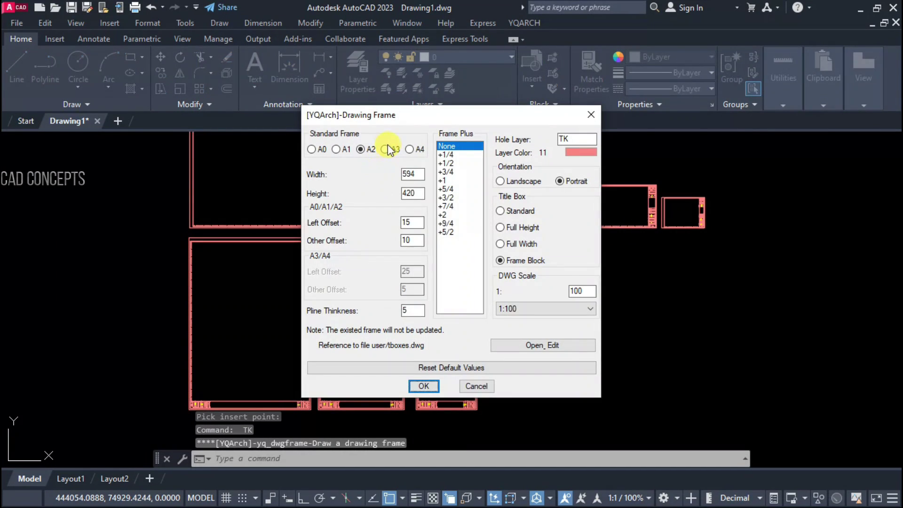
click(385, 149)
click(420, 388)
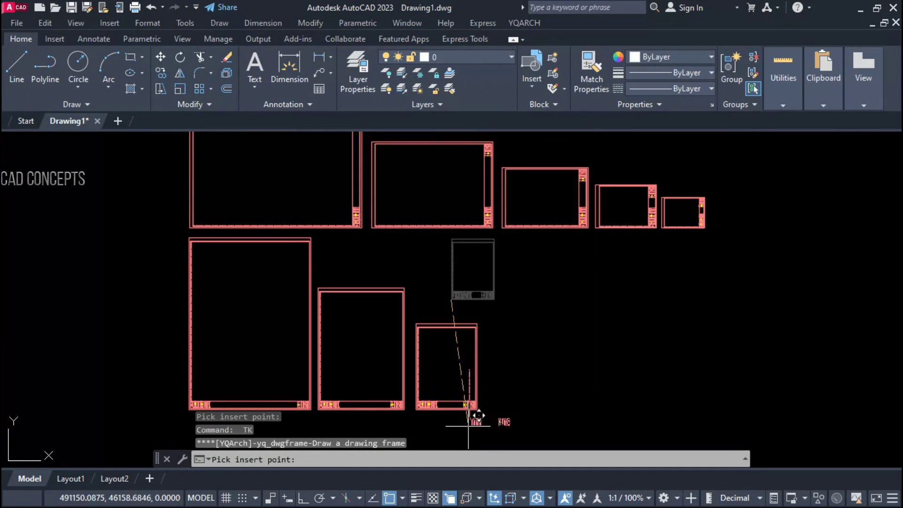
click(477, 409)
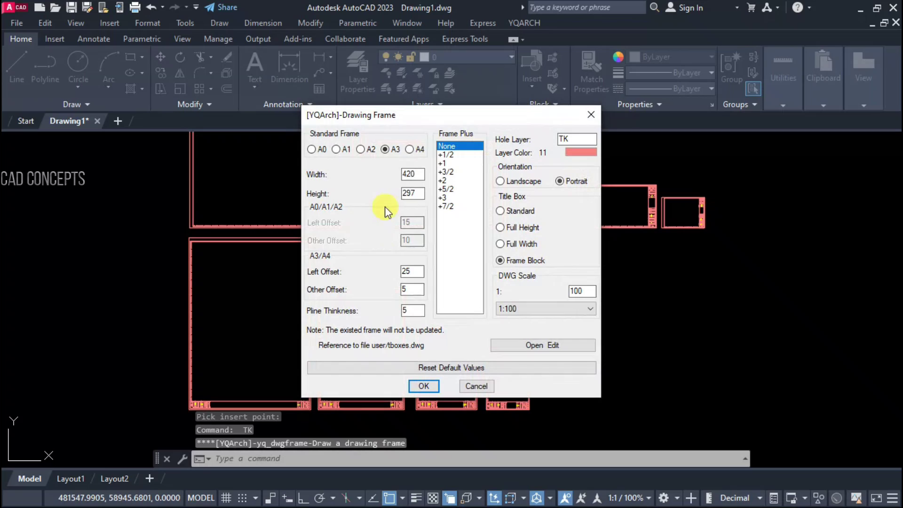
- Place an A4 portrait frame to the right of the A3 portrait frame, aligned along the bottom edge
click(409, 149)
click(428, 389)
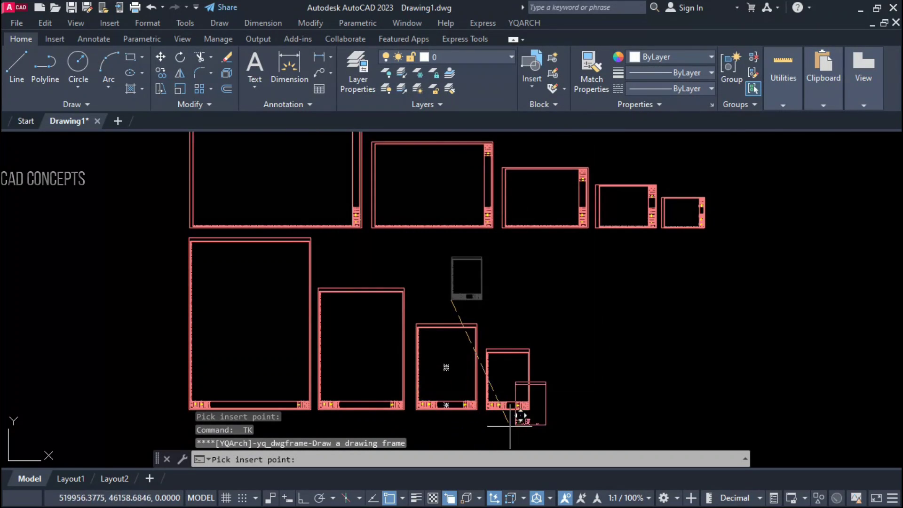
click(536, 409)
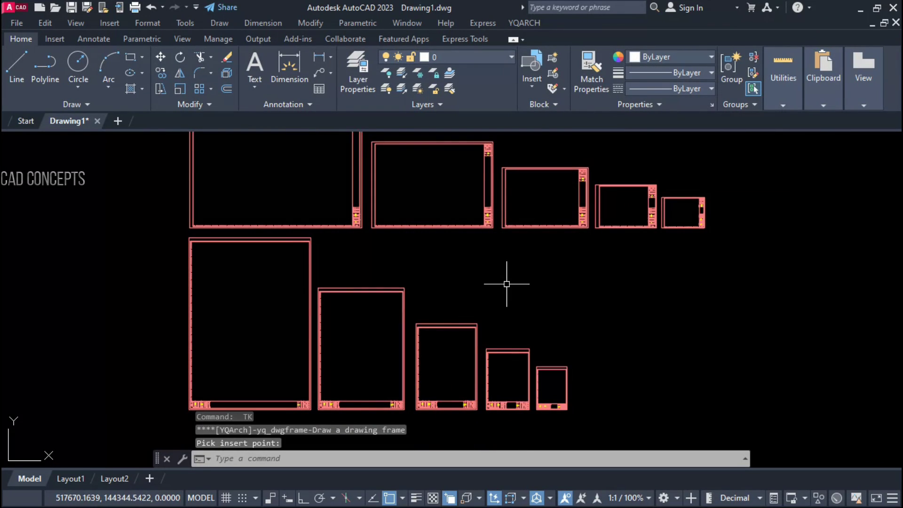
- Zoom to a window around both rows of frames to examine the landscape and portrait sizes together
middle_drag(507, 284, 513, 301)
scroll(513, 299, down, 2)
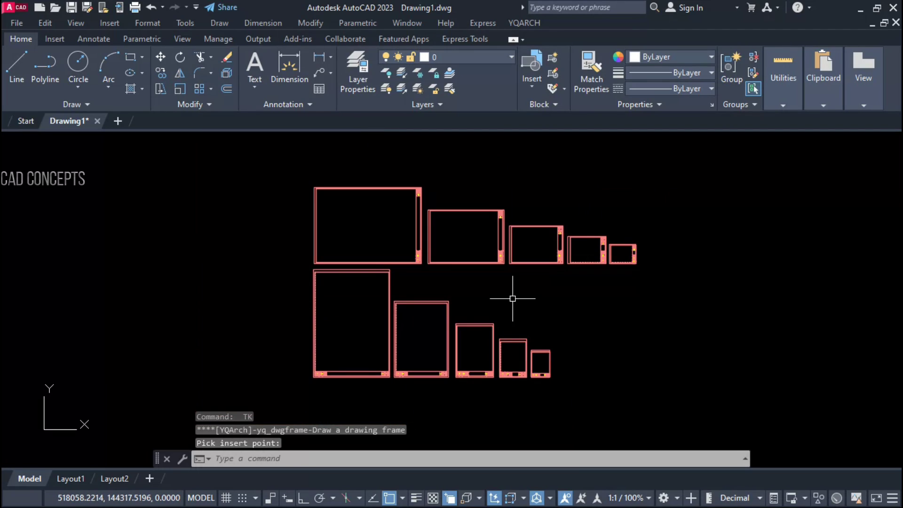
text(z)
key(Return)
text(w)
key(Return)
click(299, 388)
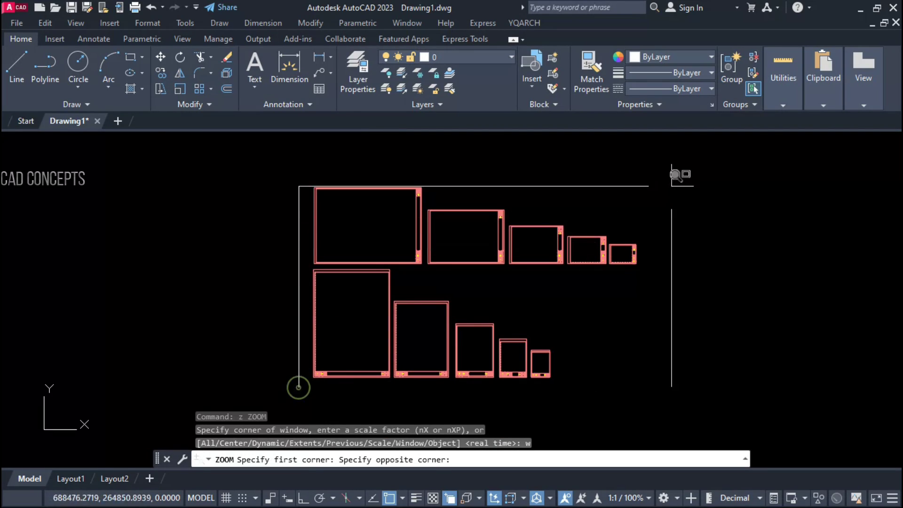
click(648, 180)
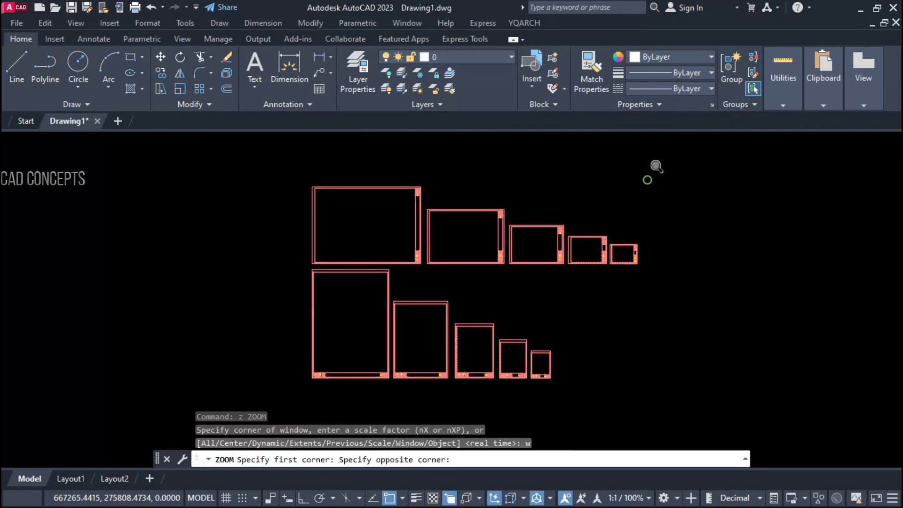
middle_drag(619, 186, 618, 178)
key(Escape)
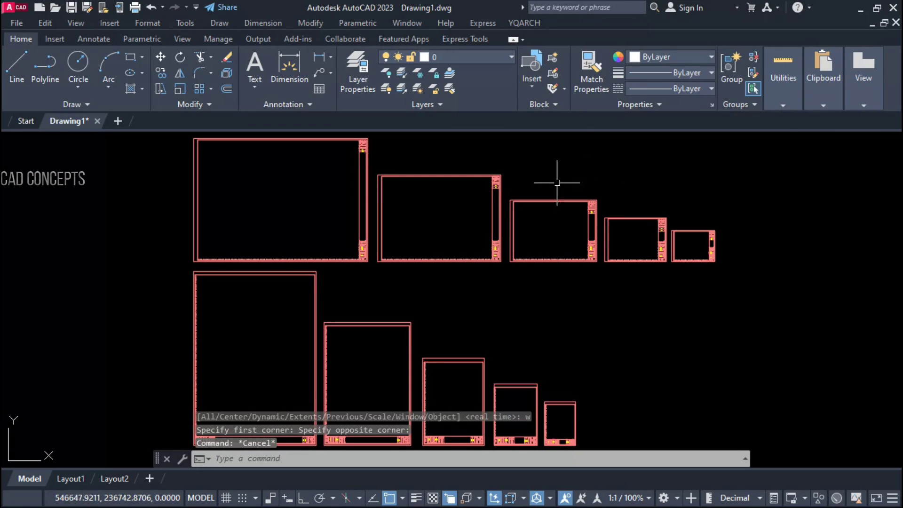
middle_drag(466, 185, 561, 181)
key(Escape)
key(Escape)
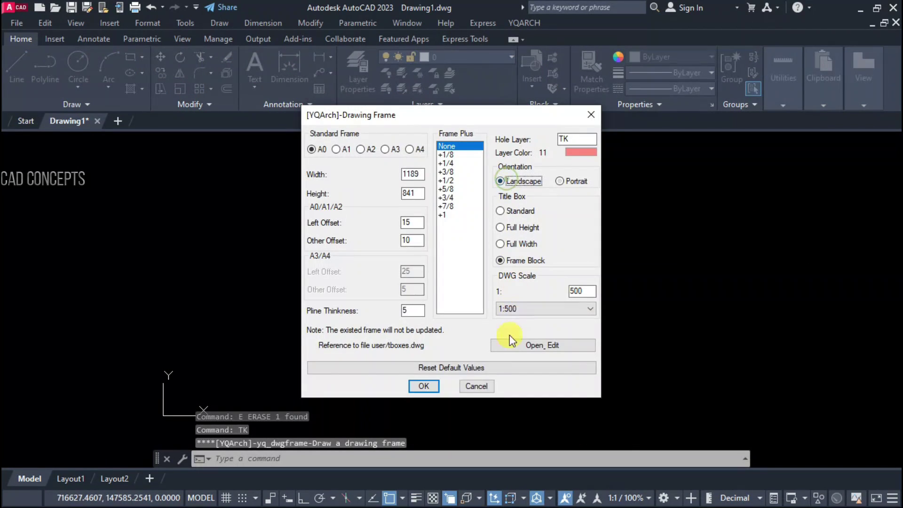
- Place an A0 landscape frame at 1:500 scale so that it encloses all the existing frames
click(424, 385)
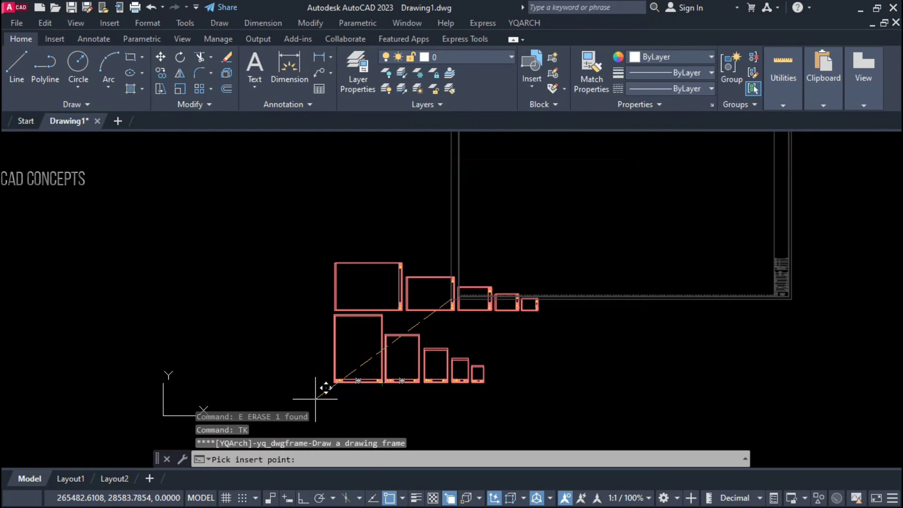
click(315, 399)
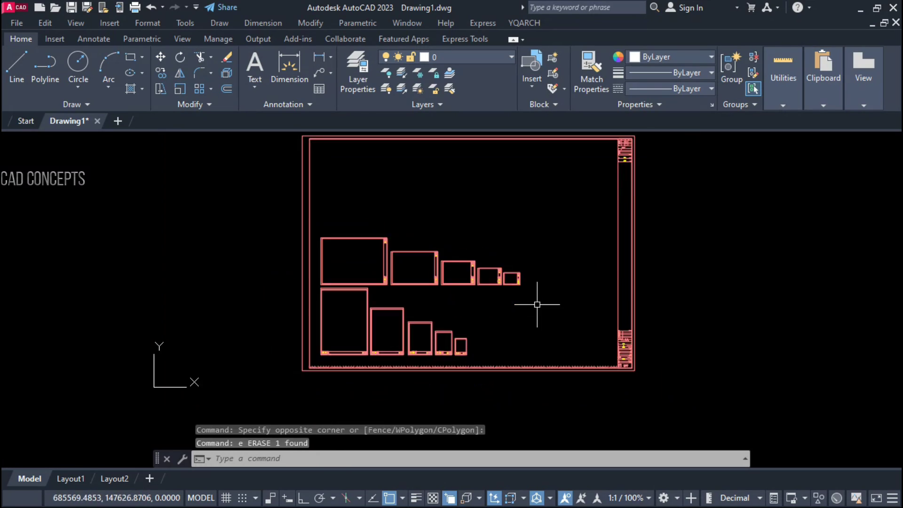
scroll(539, 304, down, 2)
scroll(537, 305, up, 2)
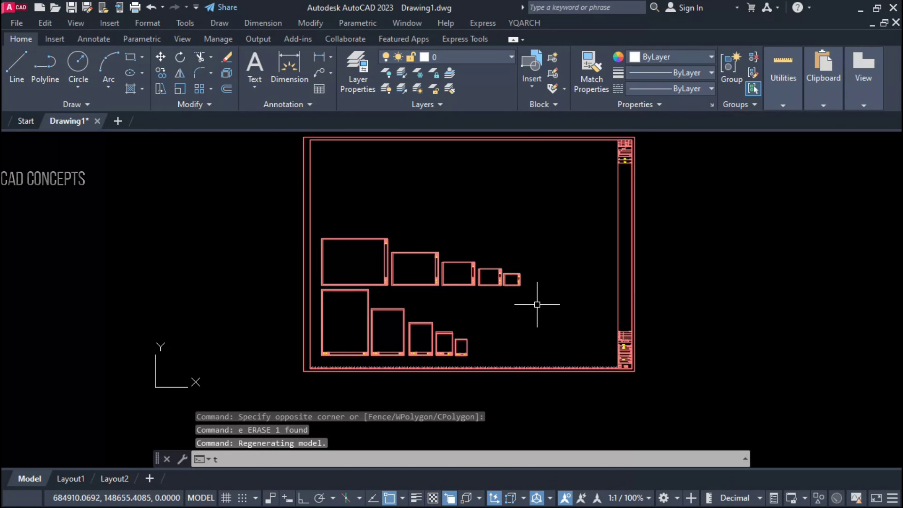
- Run TK again and set the A0 landscape frame's scale to 1:50 with the Frame Block title box
text(k)
key(Return)
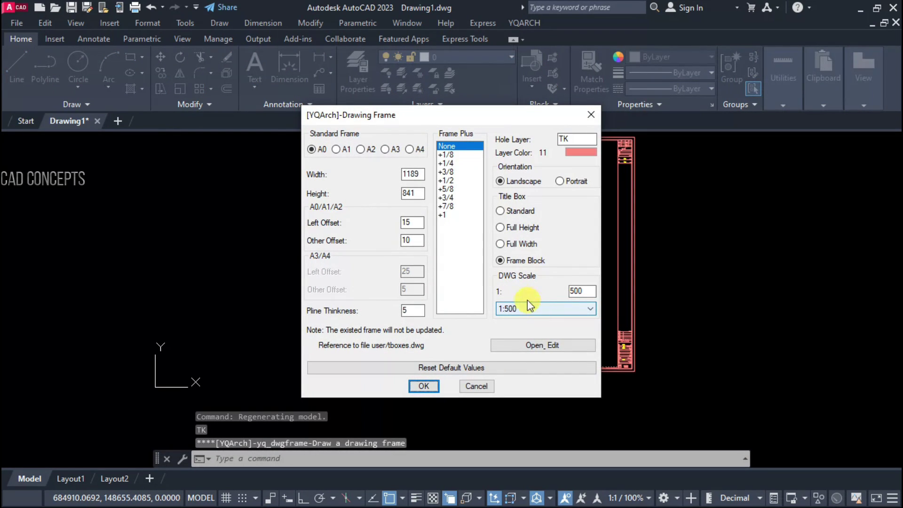
click(500, 261)
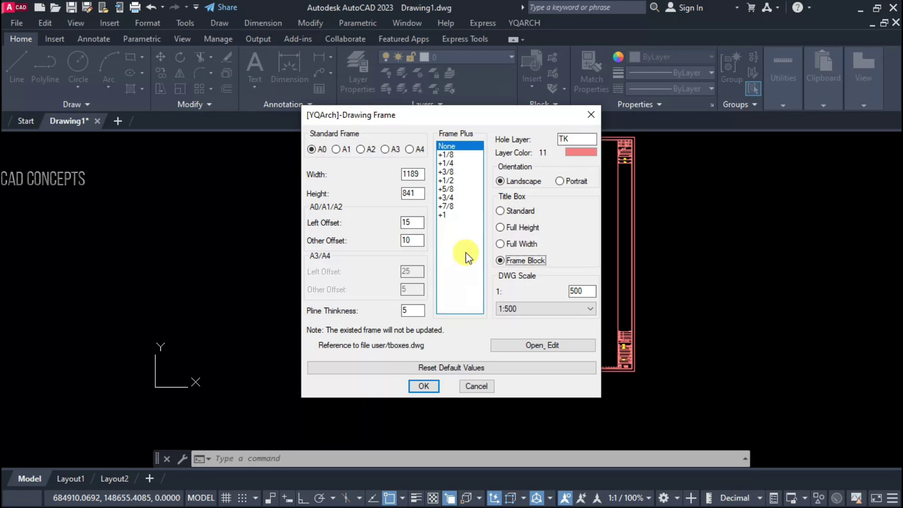
click(510, 309)
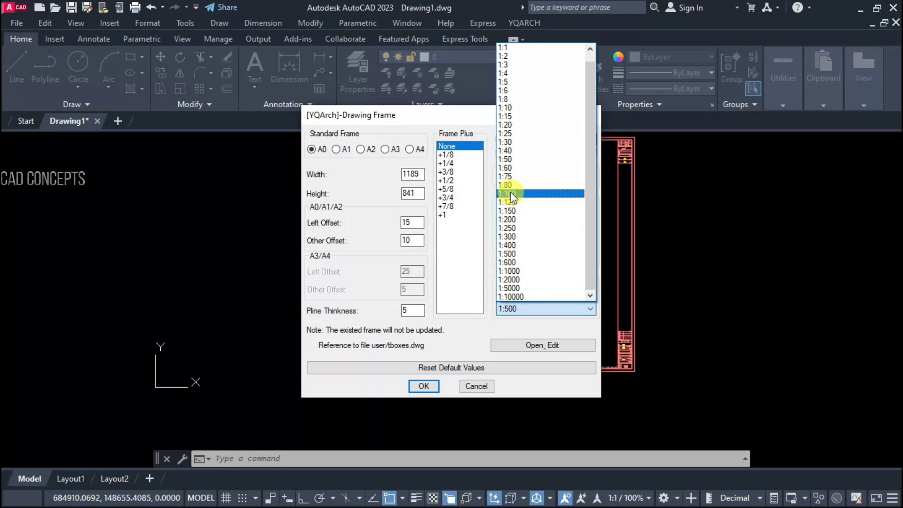
click(512, 194)
click(510, 308)
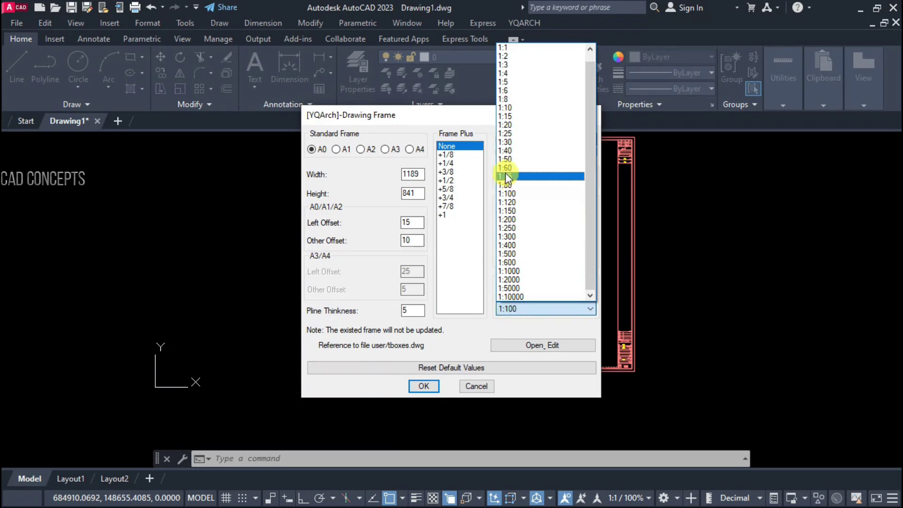
click(509, 159)
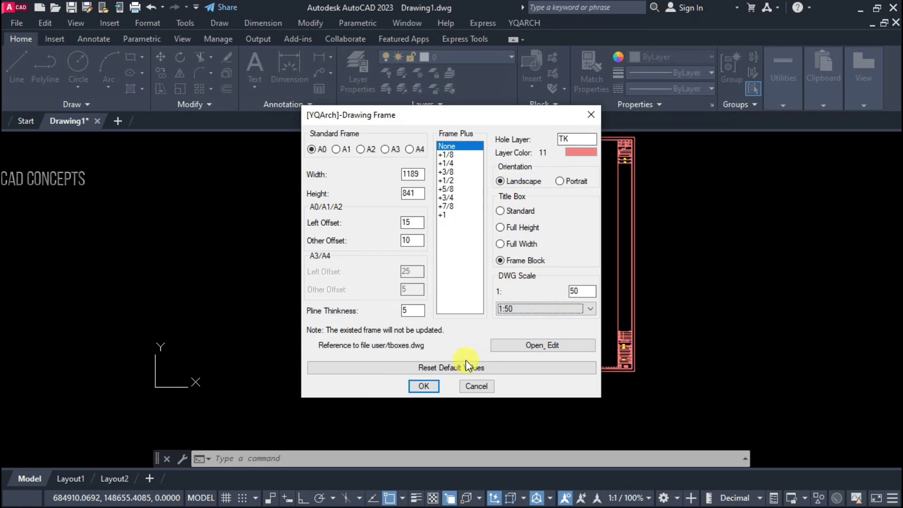
- Place the 1:50 A0 landscape frame in the empty area to the right of the large 1:500 frame
click(425, 385)
scroll(218, 369, down, 2)
scroll(417, 328, up, 4)
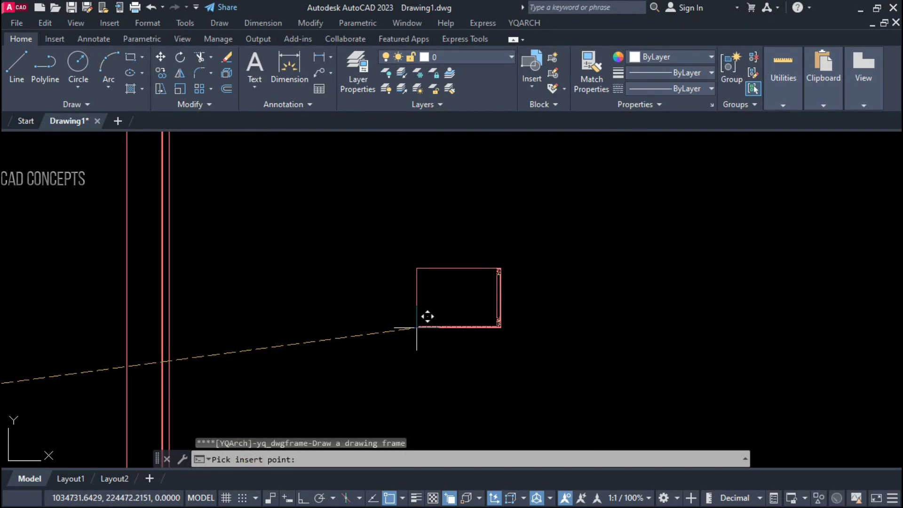
click(417, 328)
- Open the new frame's title block for attribute editing and examine its attributes, text options and properties
scroll(439, 312, up, 6)
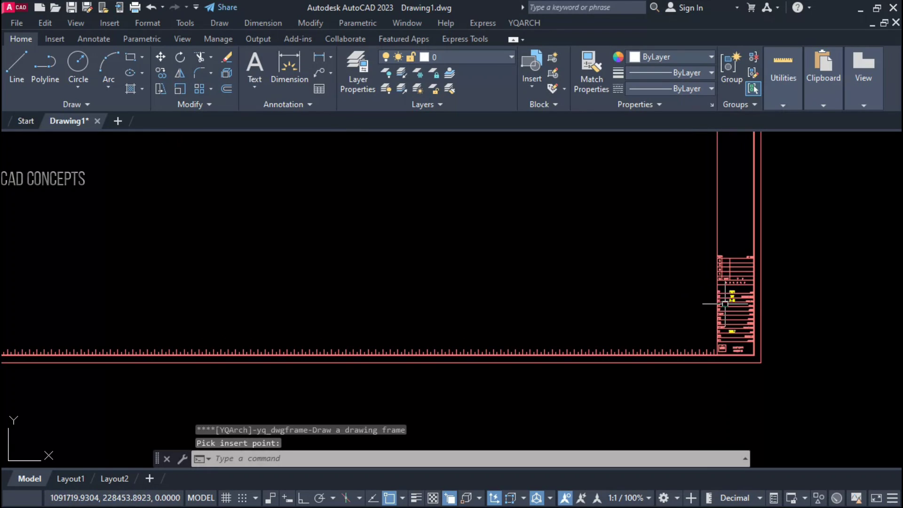
double_click(737, 284)
scroll(253, 234, down, 1)
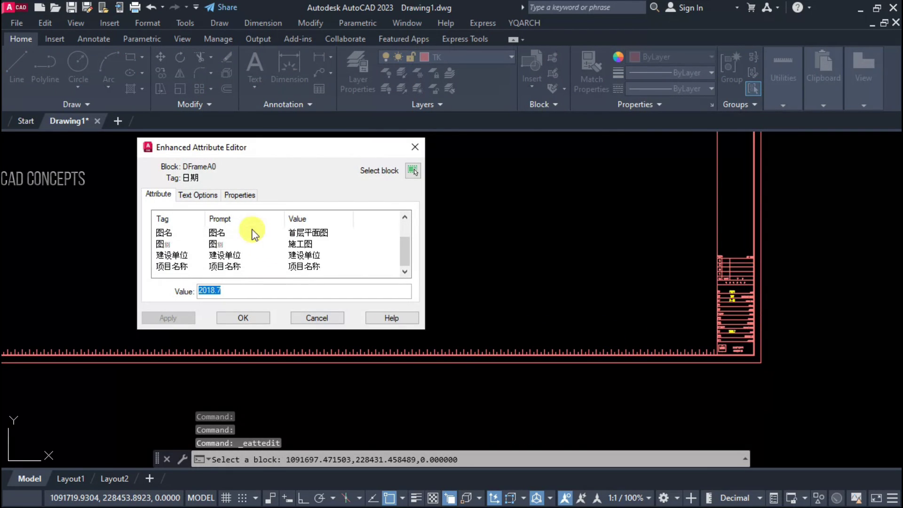
scroll(253, 250, up, 1)
scroll(253, 251, down, 1)
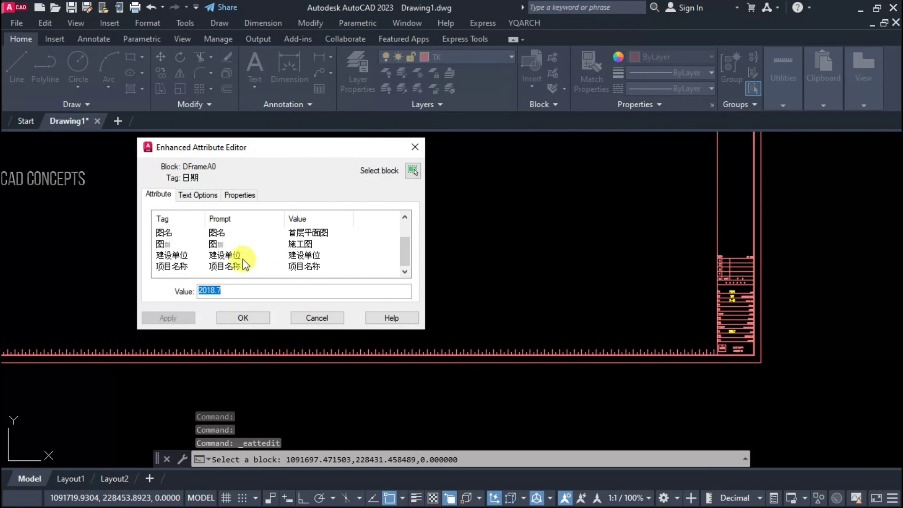
click(193, 196)
click(240, 195)
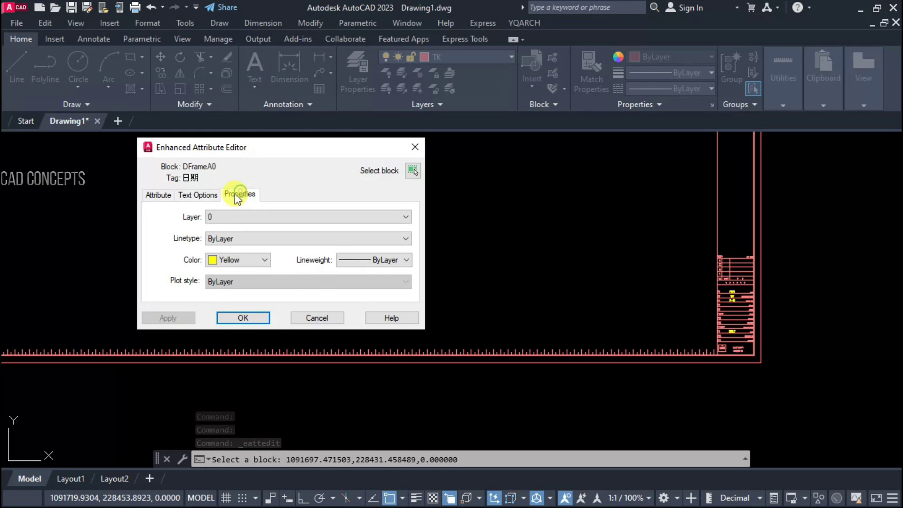
click(203, 197)
click(155, 194)
click(257, 195)
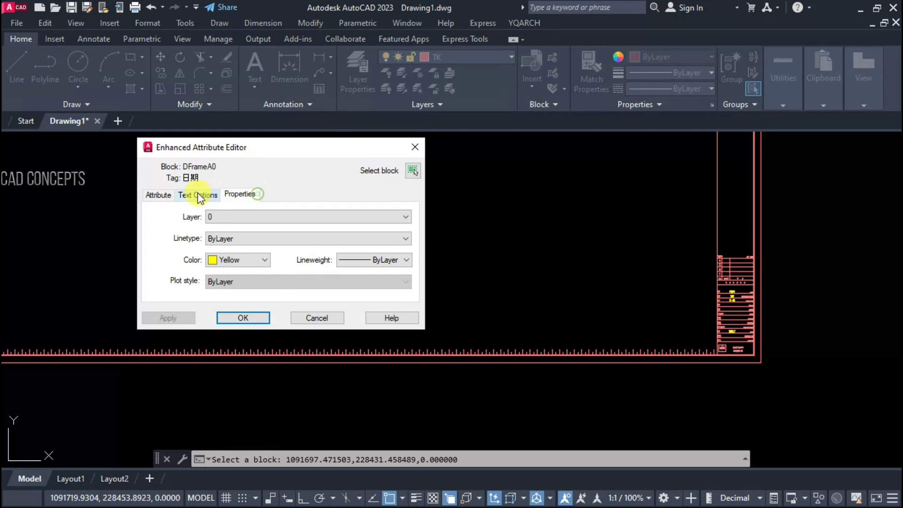
click(198, 195)
click(159, 195)
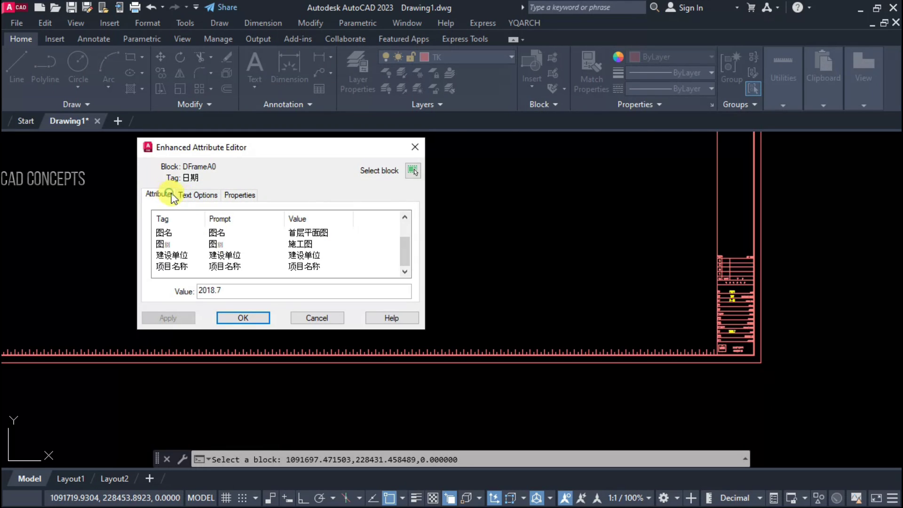
- Set the title attribute (图名) of the 1:50 frame's title block to PLAN
click(213, 231)
click(218, 288)
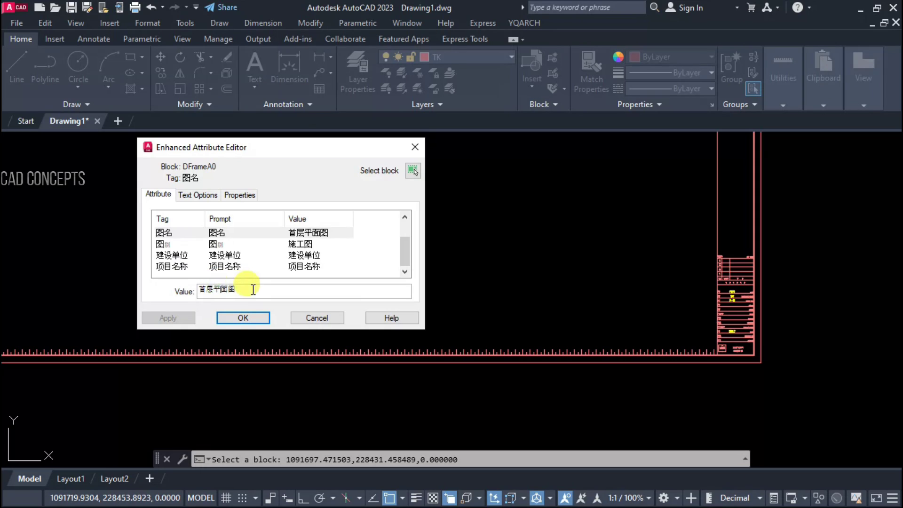
drag(251, 289, 195, 288)
text(PLAN)
- Set the discipline/stage attribute to DWG SHEET, accept the attribute edits and check the title block
click(221, 244)
click(232, 288)
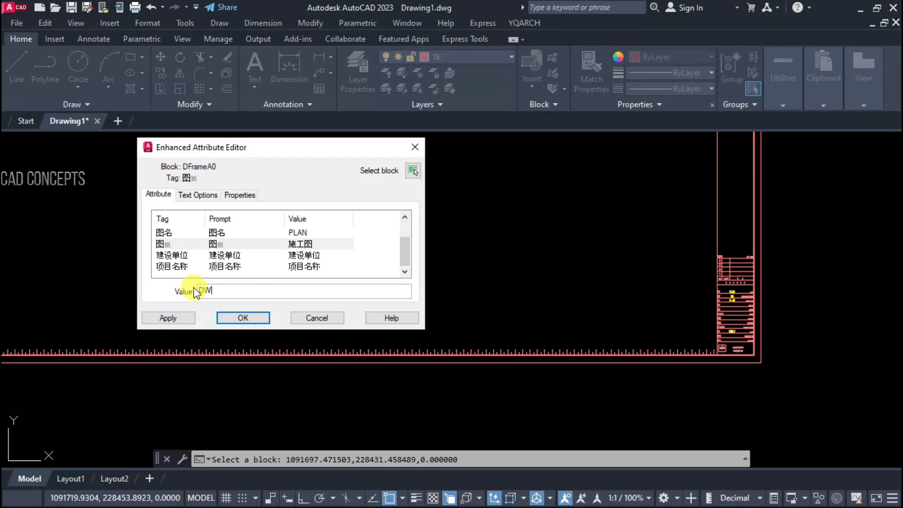
text(DWG SHEE)
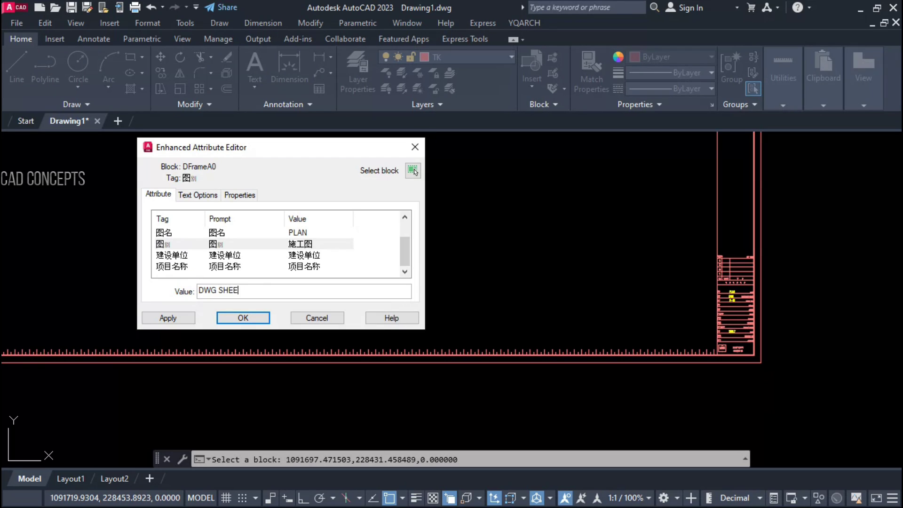
text(T)
key(Return)
scroll(758, 316, up, 5)
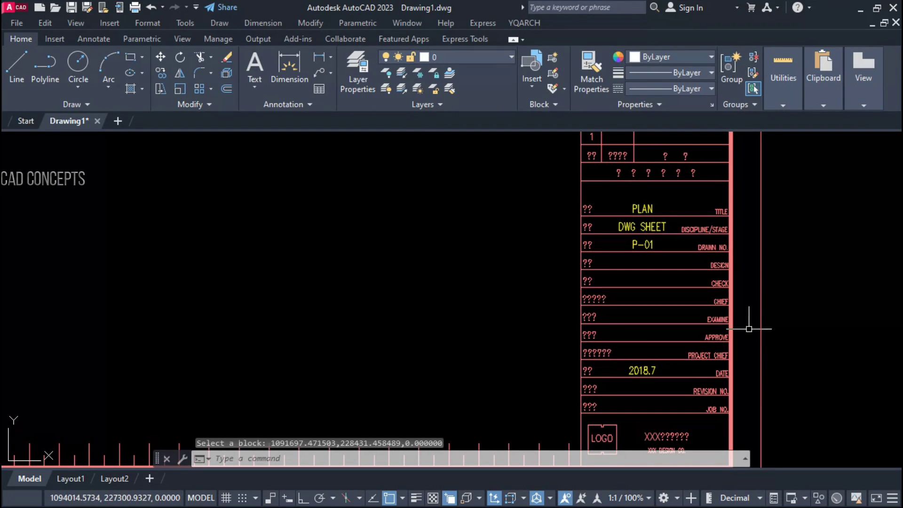
middle_drag(721, 354, 632, 373)
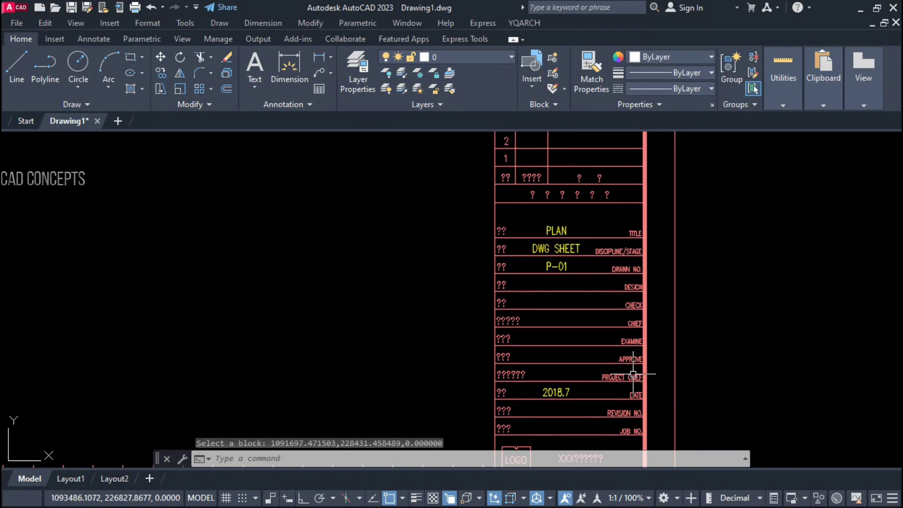
- Examine the 1:50 frame's title block attributes, logo area, border ruler marks and the sign-off table in its upper corner
scroll(631, 255, up, 4)
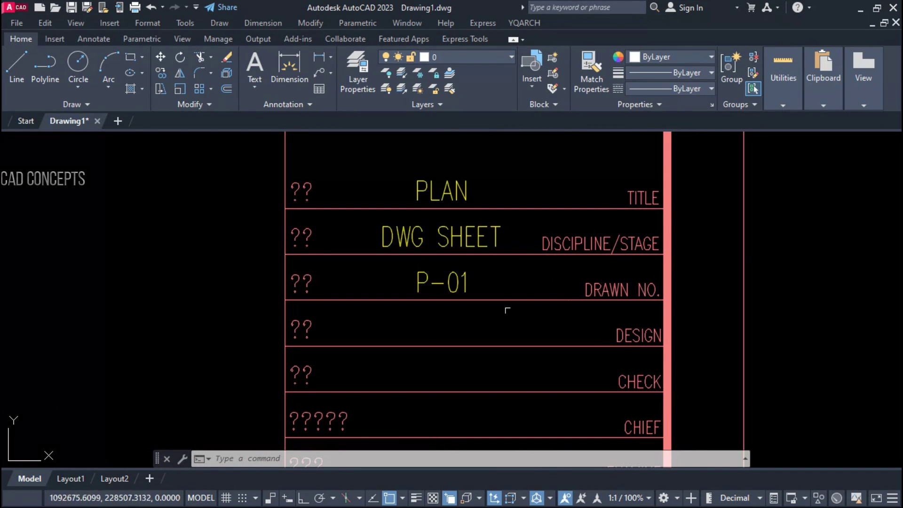
scroll(490, 275, down, 2)
middle_drag(503, 358, 504, 282)
middle_drag(510, 377, 538, 238)
scroll(510, 401, up, 2)
scroll(633, 379, down, 3)
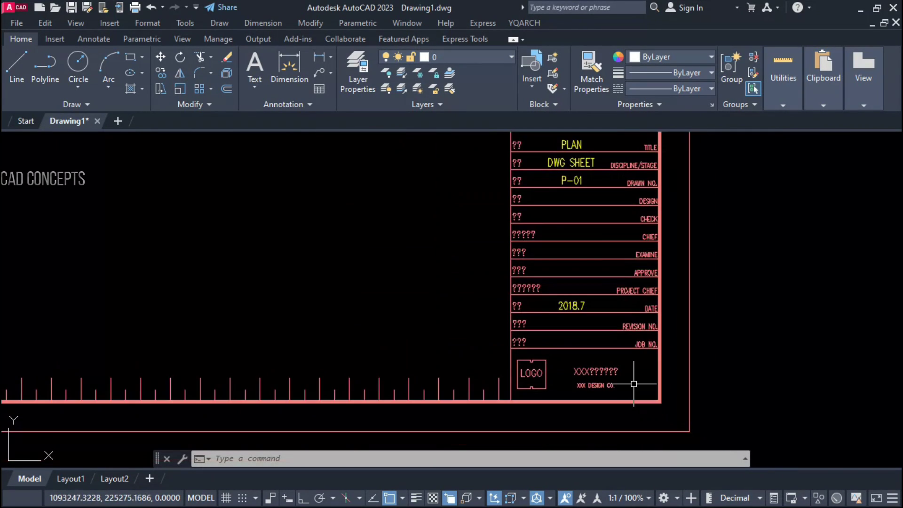
scroll(434, 409, up, 3)
scroll(475, 349, down, 4)
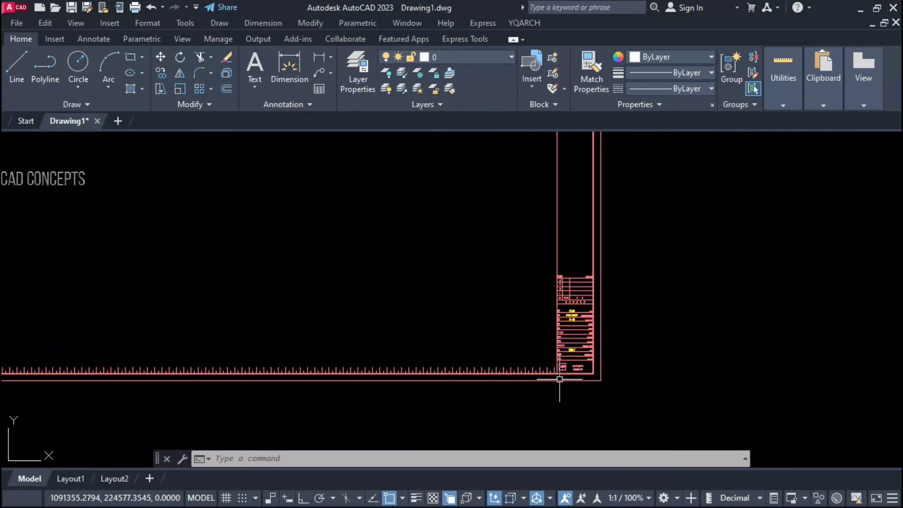
scroll(494, 329, up, 6)
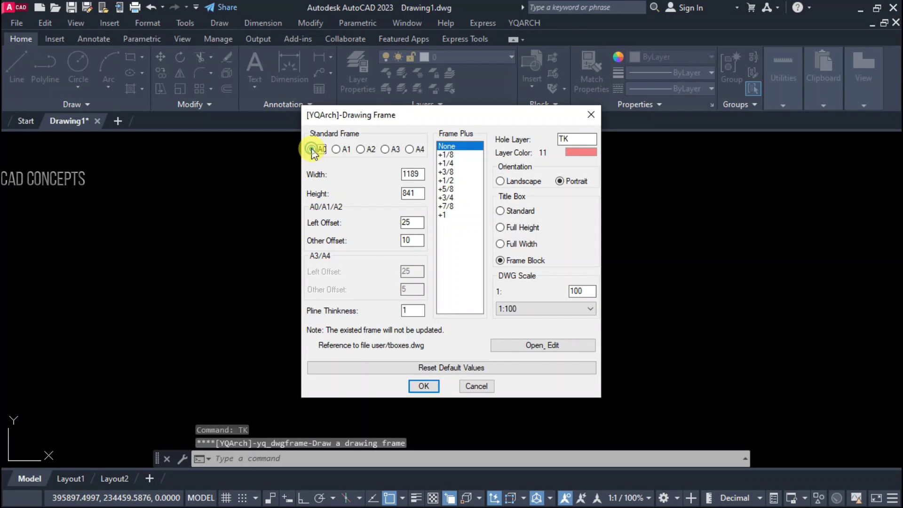
- Configure a new A0 drawing frame with landscape orientation and the Frame Block title box, and edit its left offset
click(502, 182)
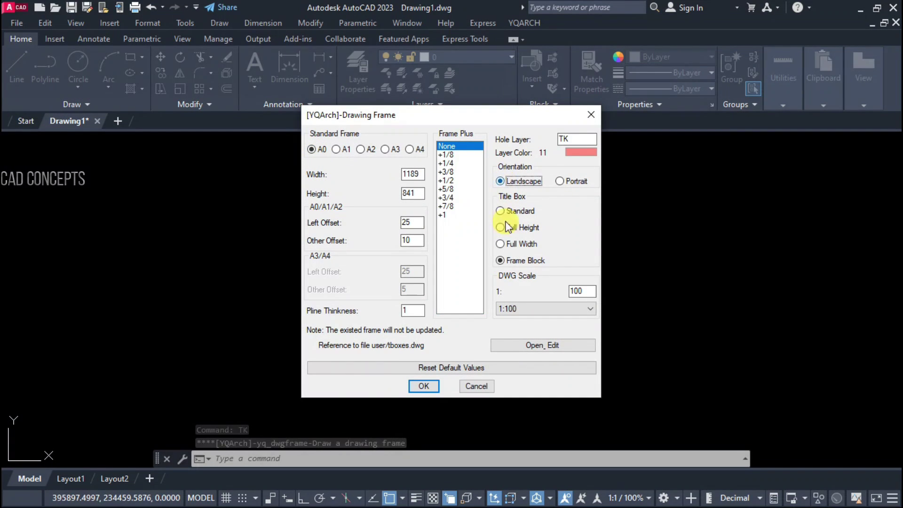
click(506, 262)
click(412, 239)
click(406, 222)
key(BackSpace)
text(1)
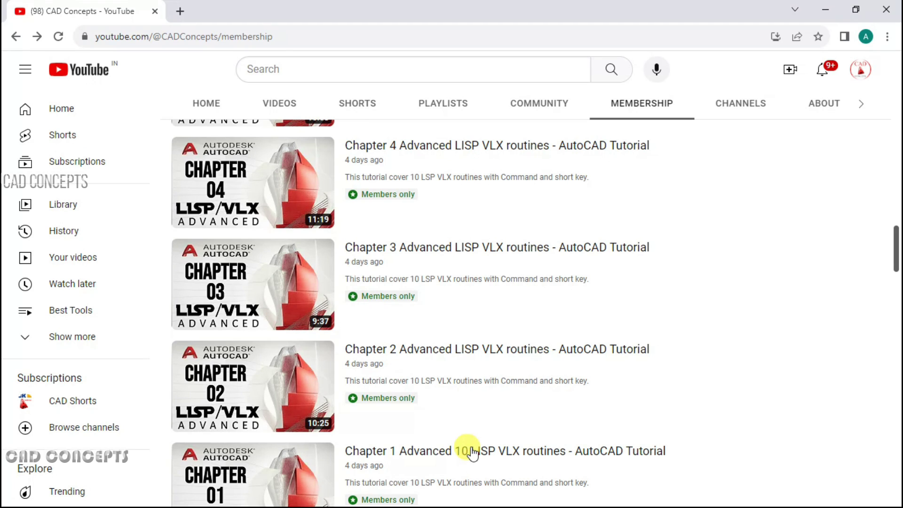
- Browse the members-only AutoCAD tutorials and posts on the CAD Concepts YouTube membership page
scroll(796, 418, down, 15)
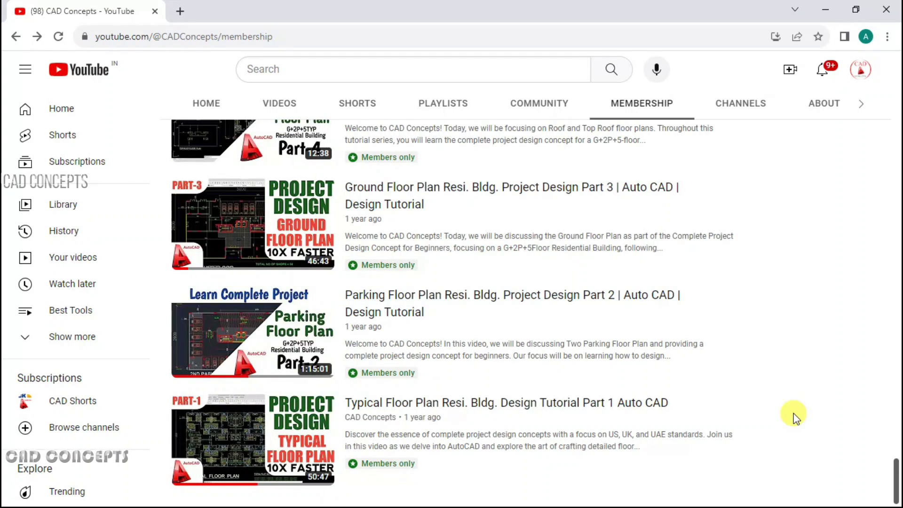
scroll(795, 418, up, 12)
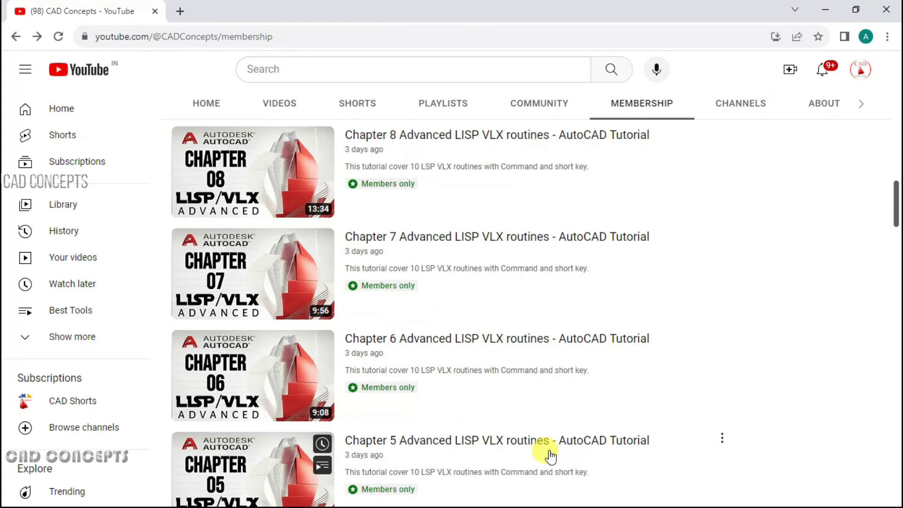
scroll(548, 454, up, 4)
scroll(508, 451, down, 10)
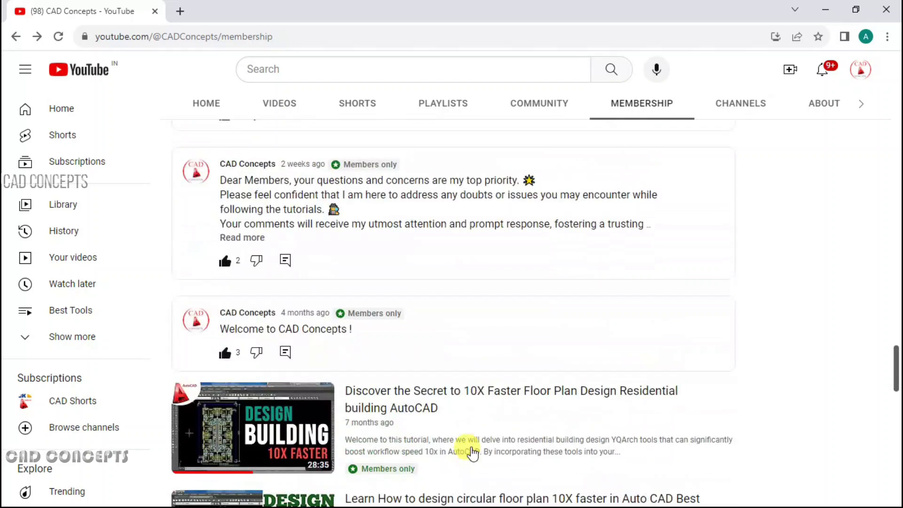